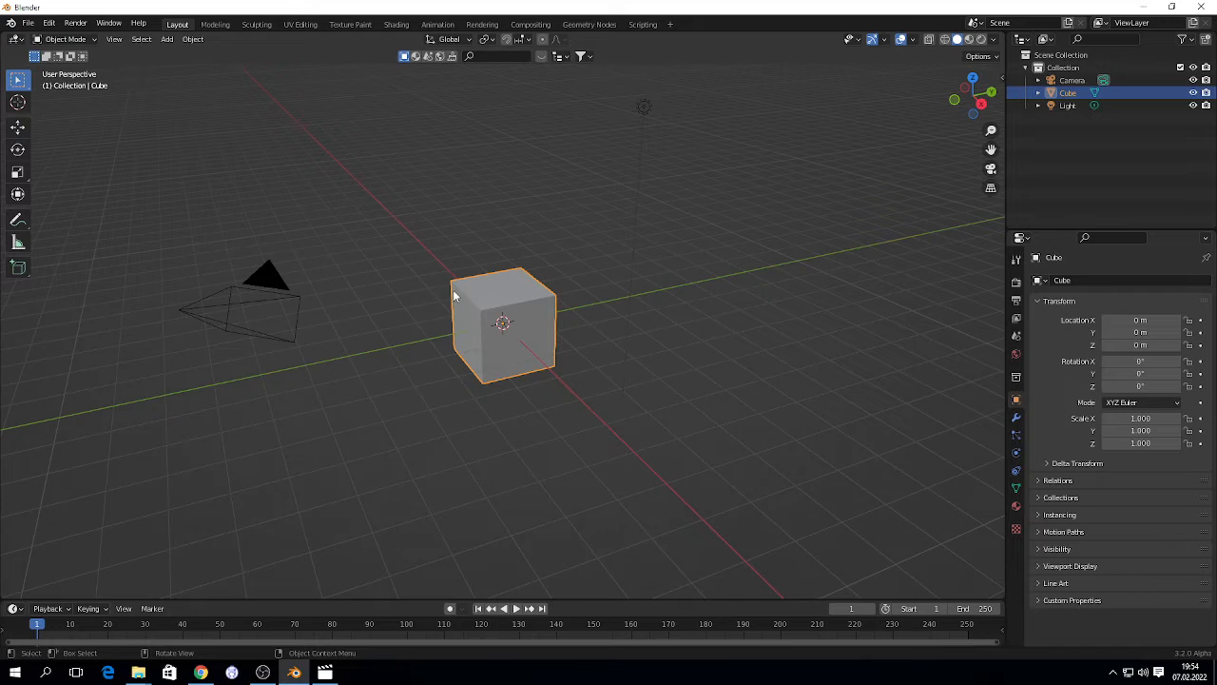
scroll(507, 341, "down", 3)
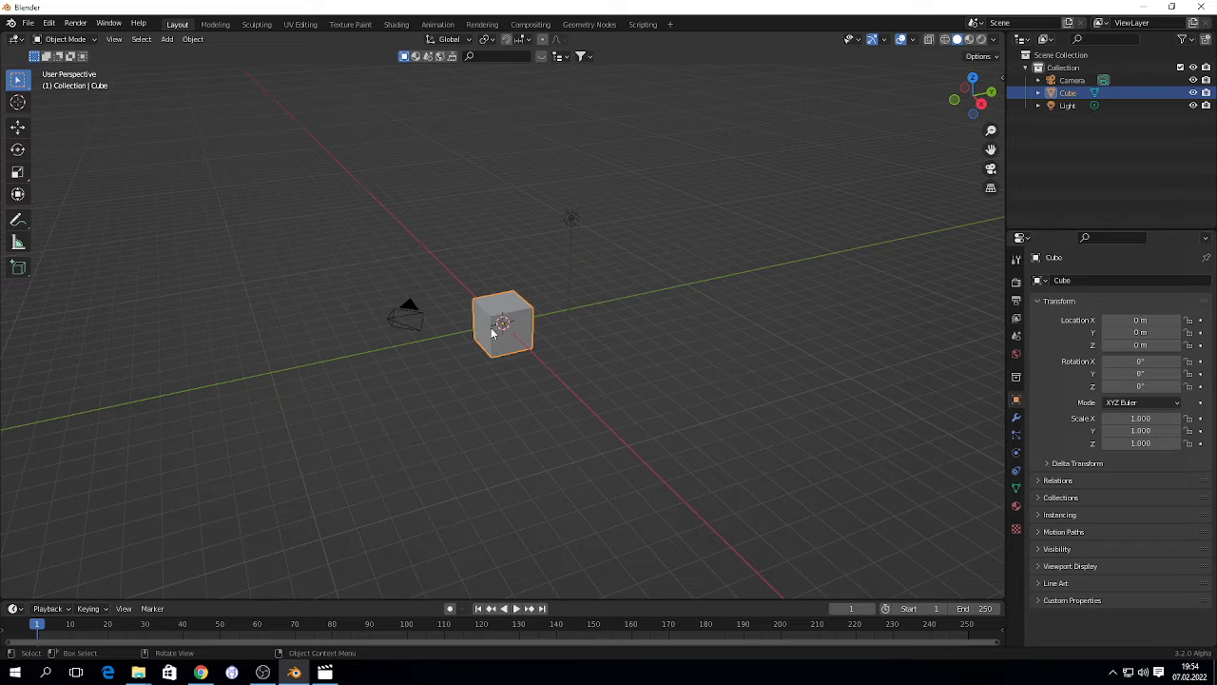
scroll(526, 343, "up", 1)
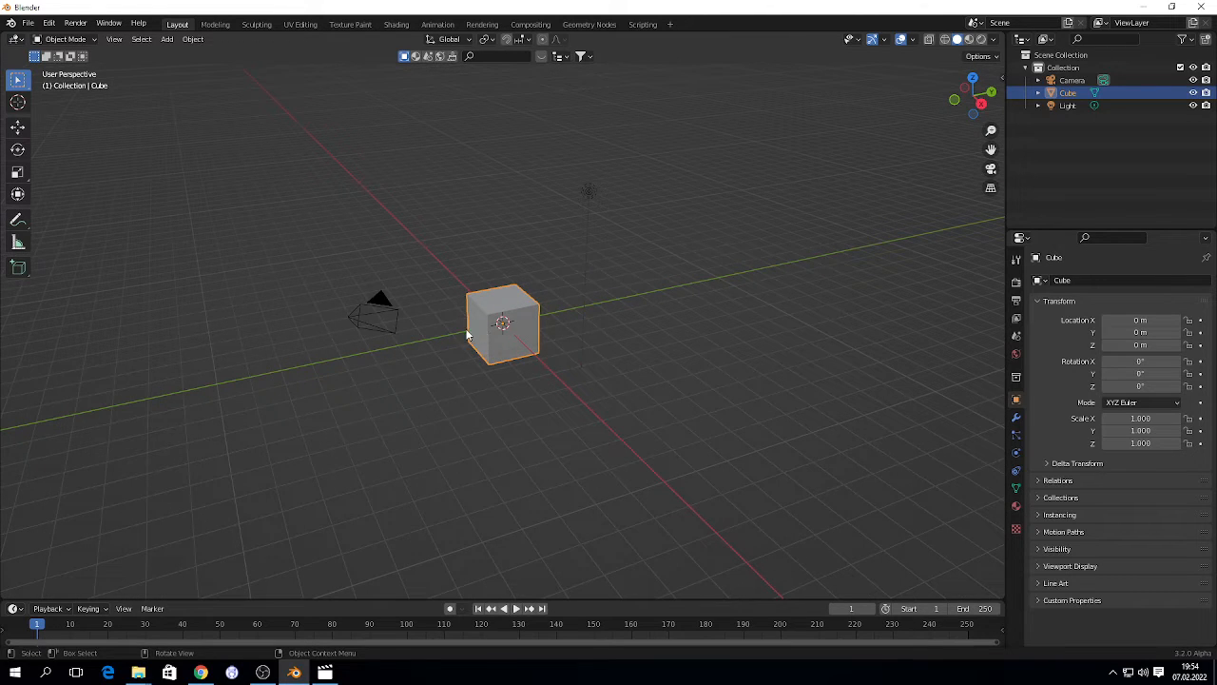
scroll(467, 335, "up", 2)
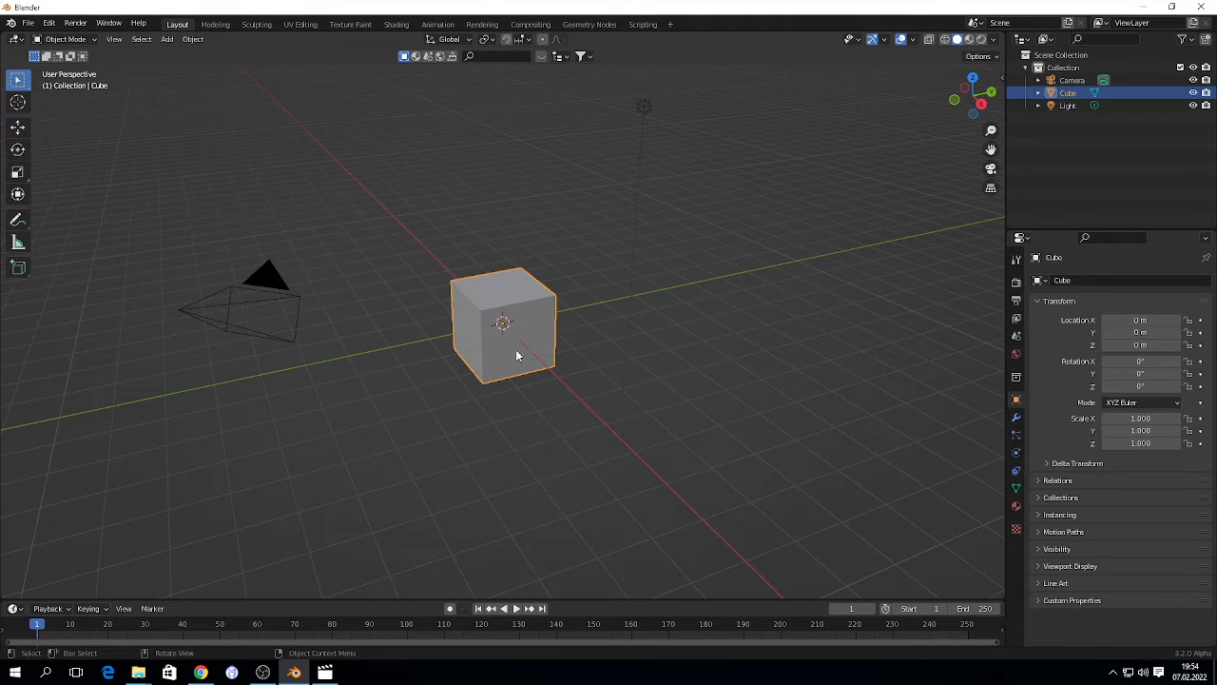
left_click(490, 198)
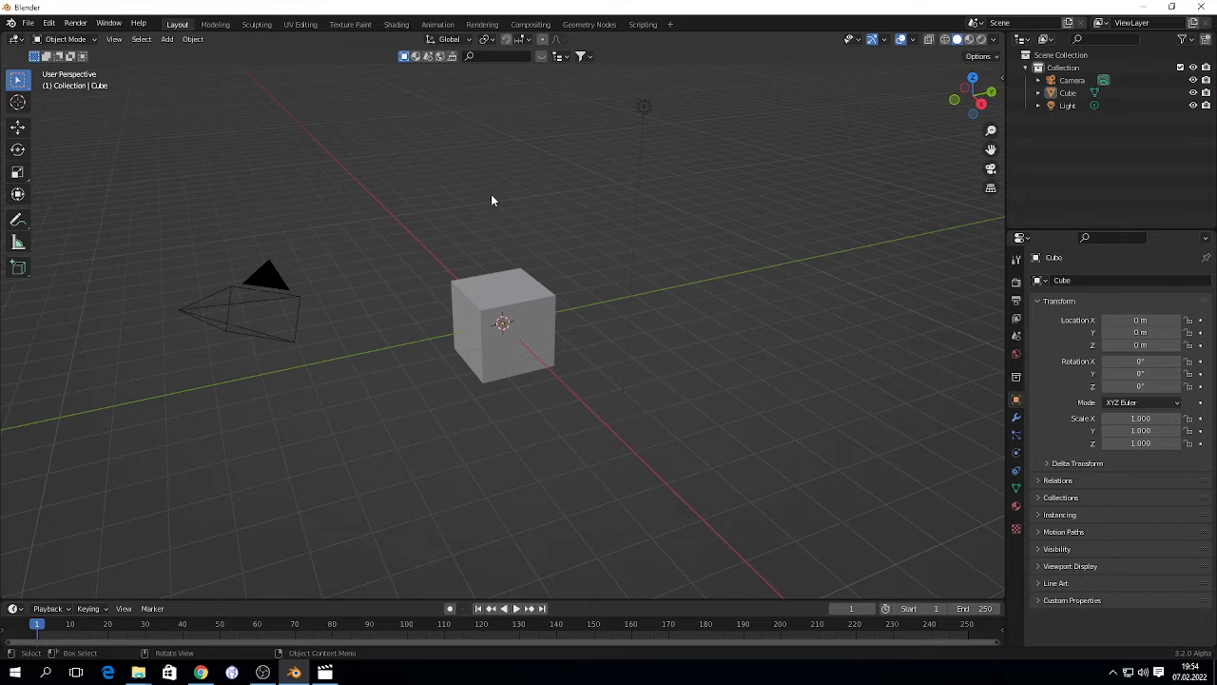
scroll(466, 289, "down", 2)
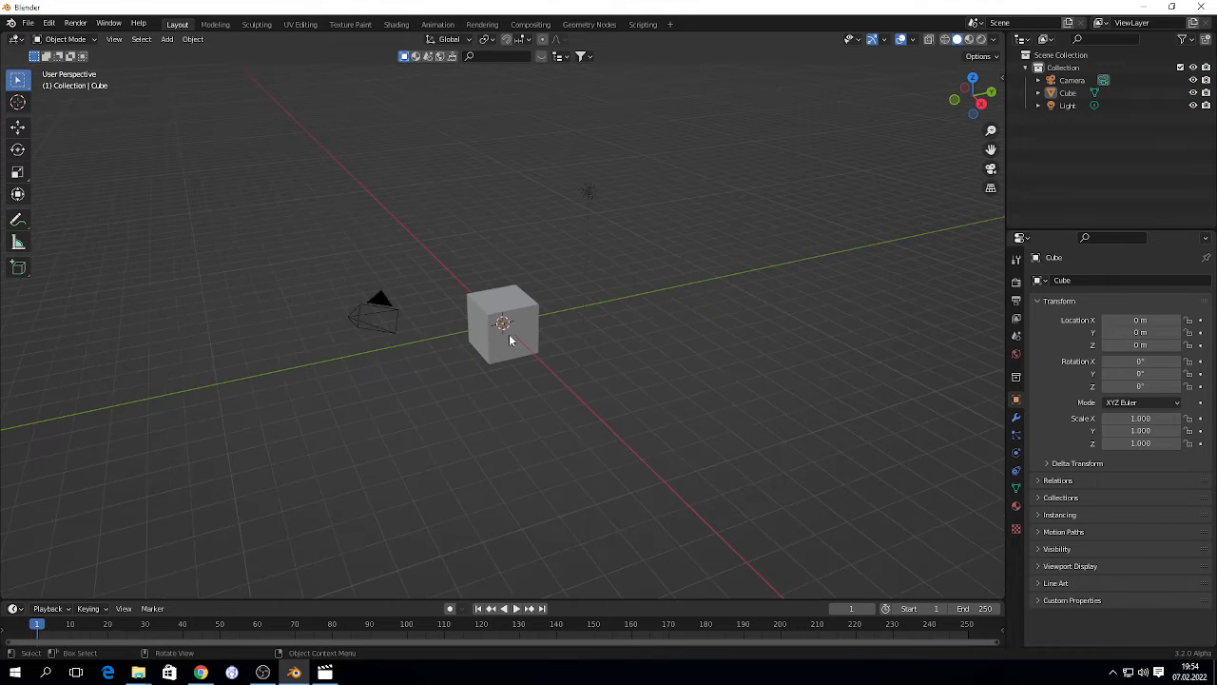
scroll(514, 353, "up", 1)
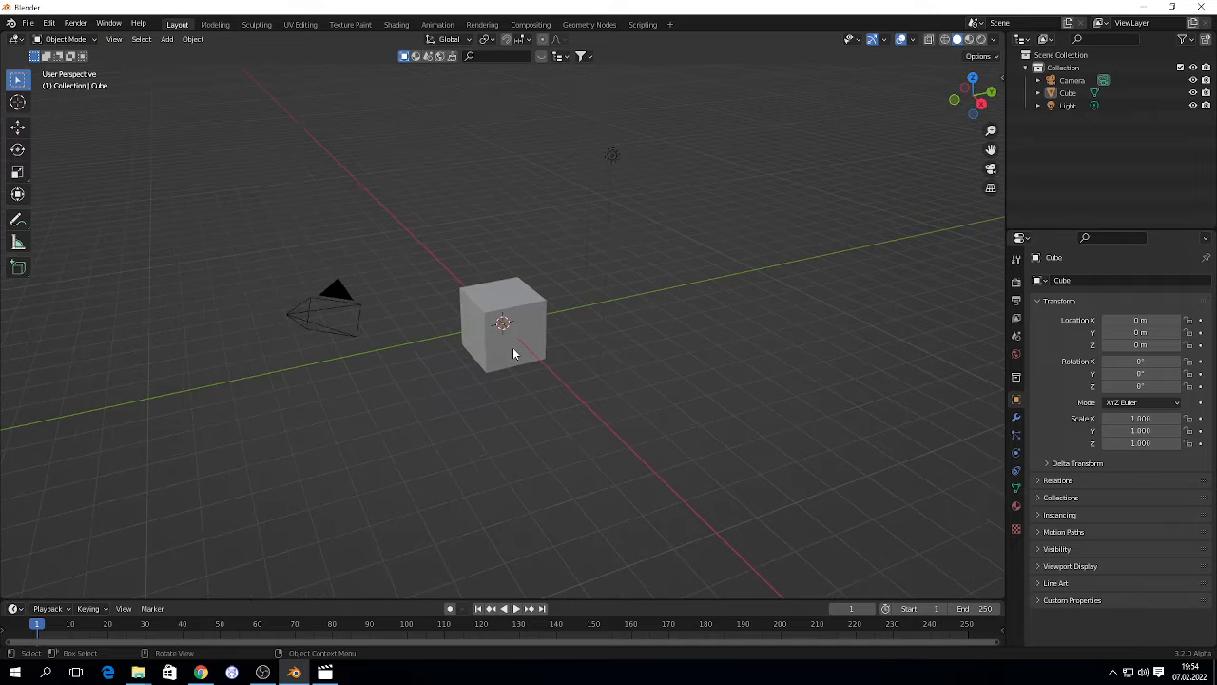
scroll(514, 354, "up", 1)
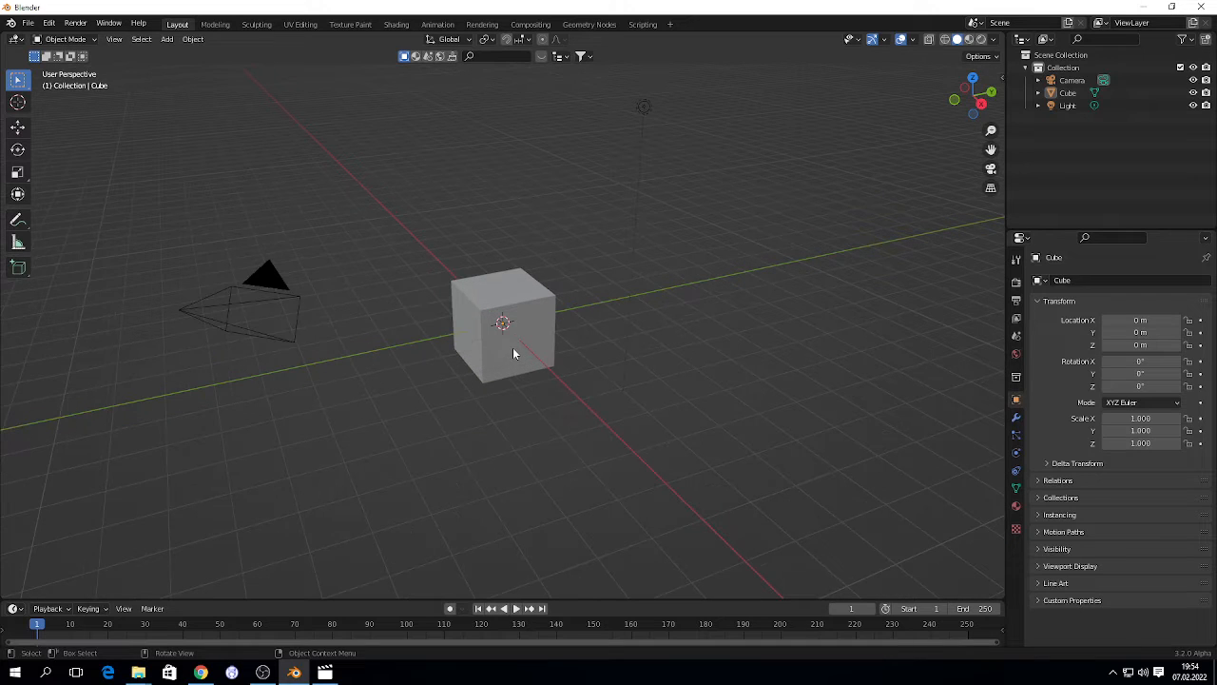
Step: Show the scene's render settings and delete the default cube
left_click(1015, 283)
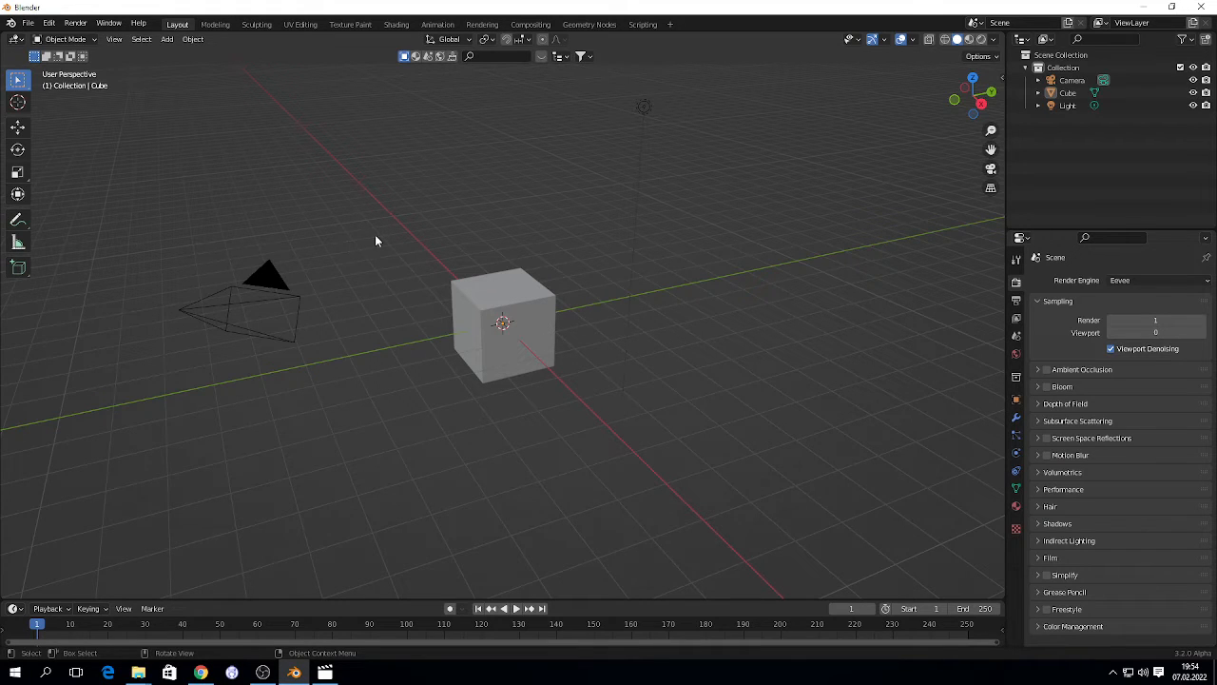
left_click(50, 24)
left_click(526, 326)
key("x")
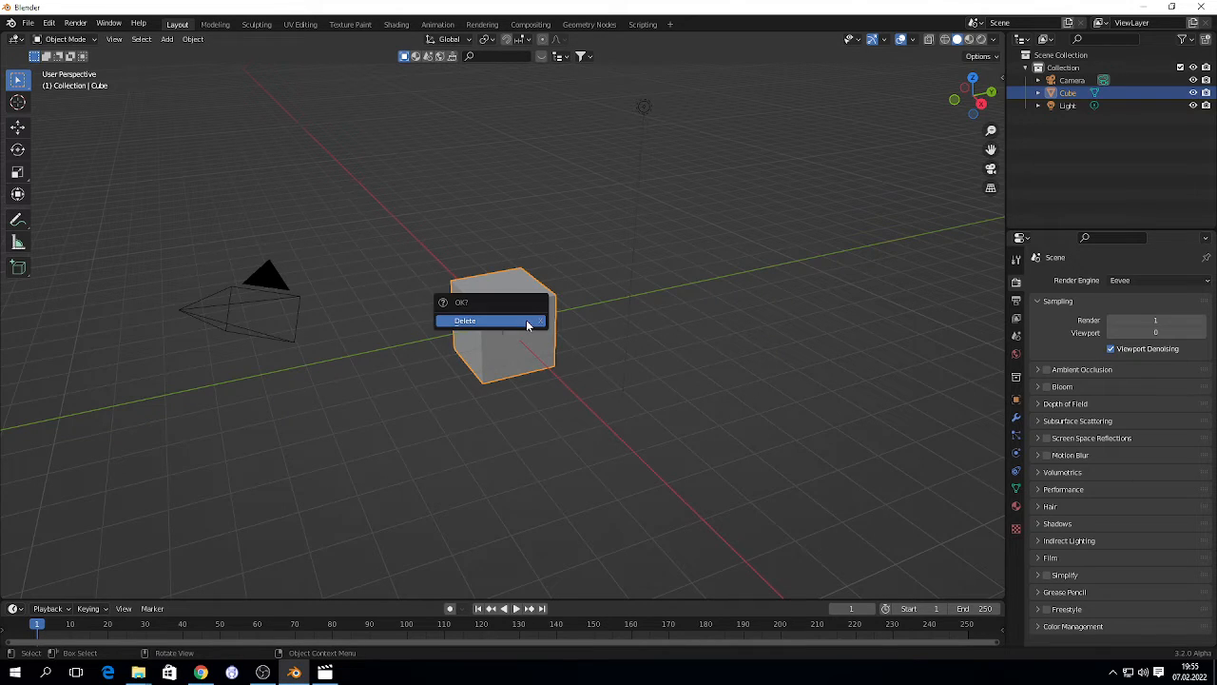
left_click(526, 325)
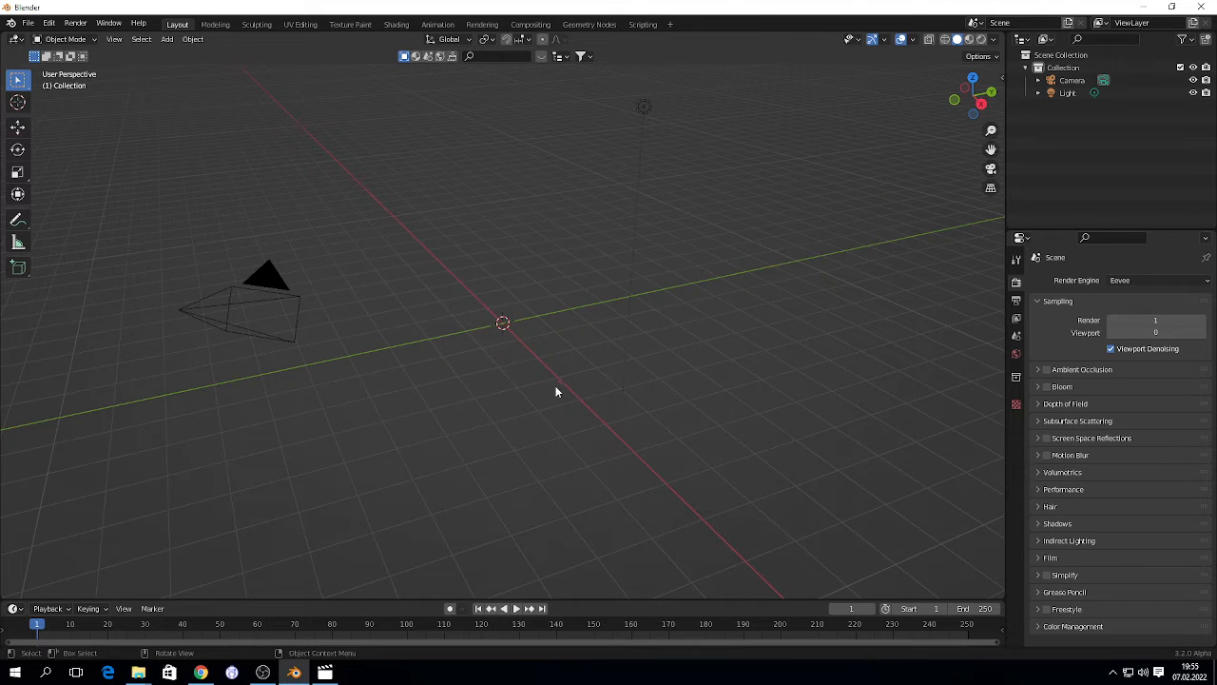
Step: Import all PNG frames from the "bron chodze1" folder as an image plane with Animate Image Sequences enabled
left_click(30, 23)
mouse_move(76, 194)
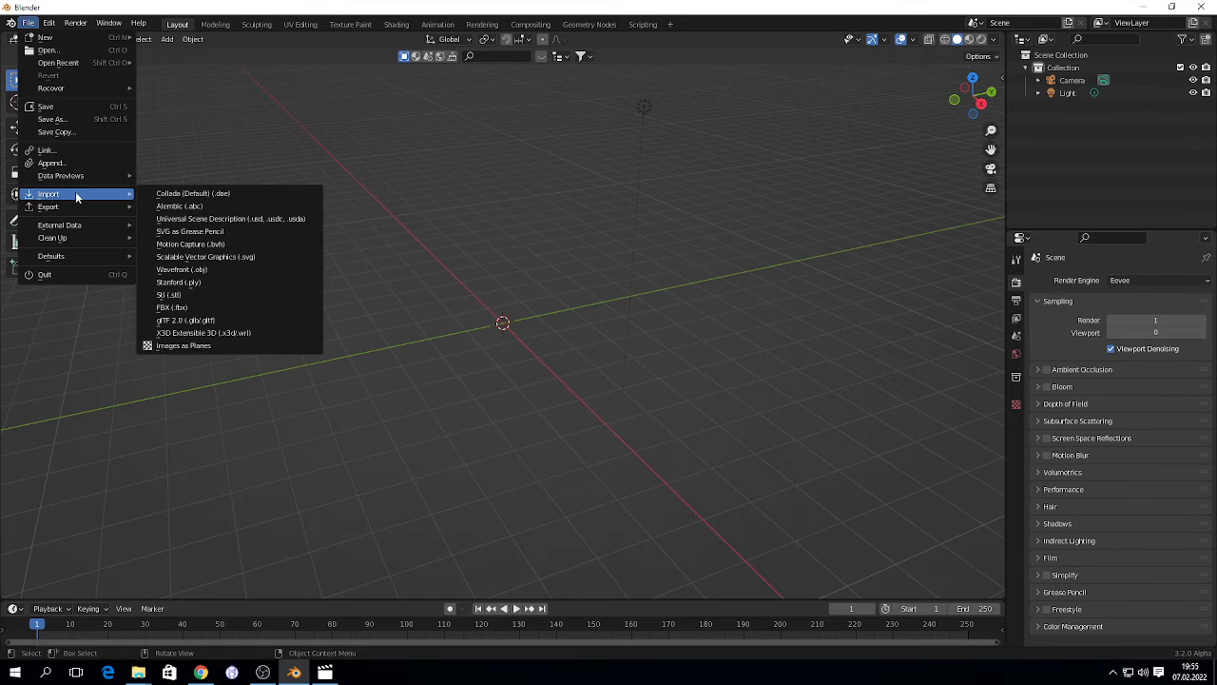
left_click(231, 345)
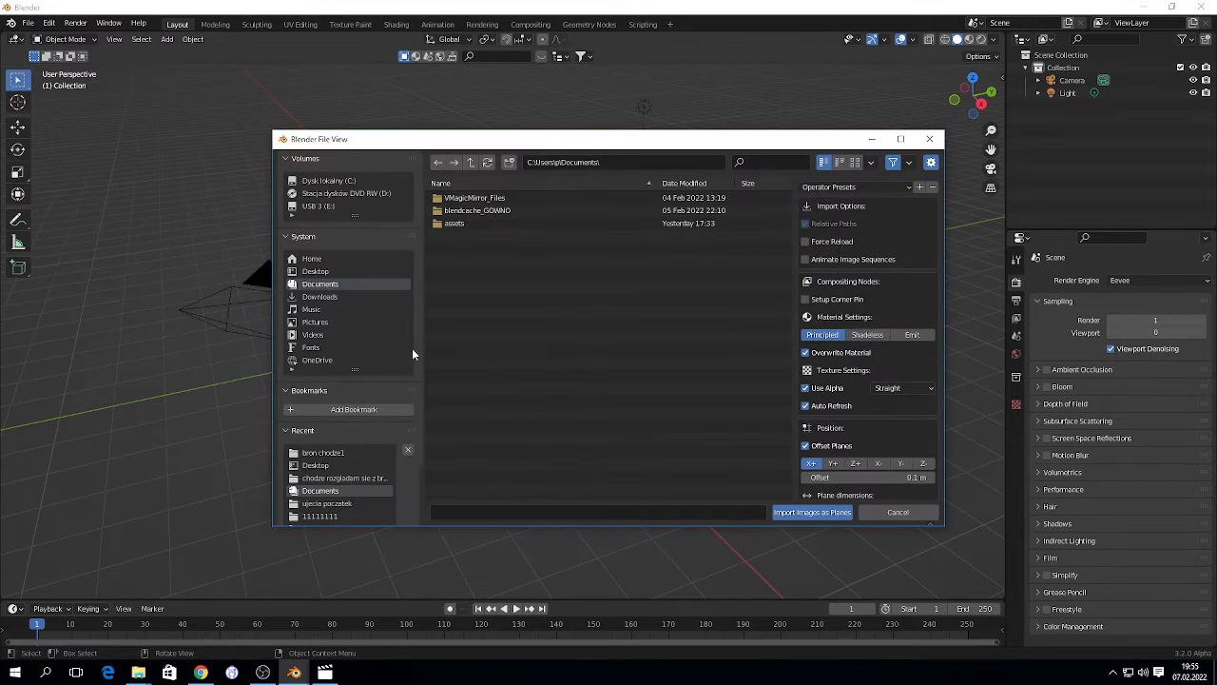
left_click(330, 451)
key("a")
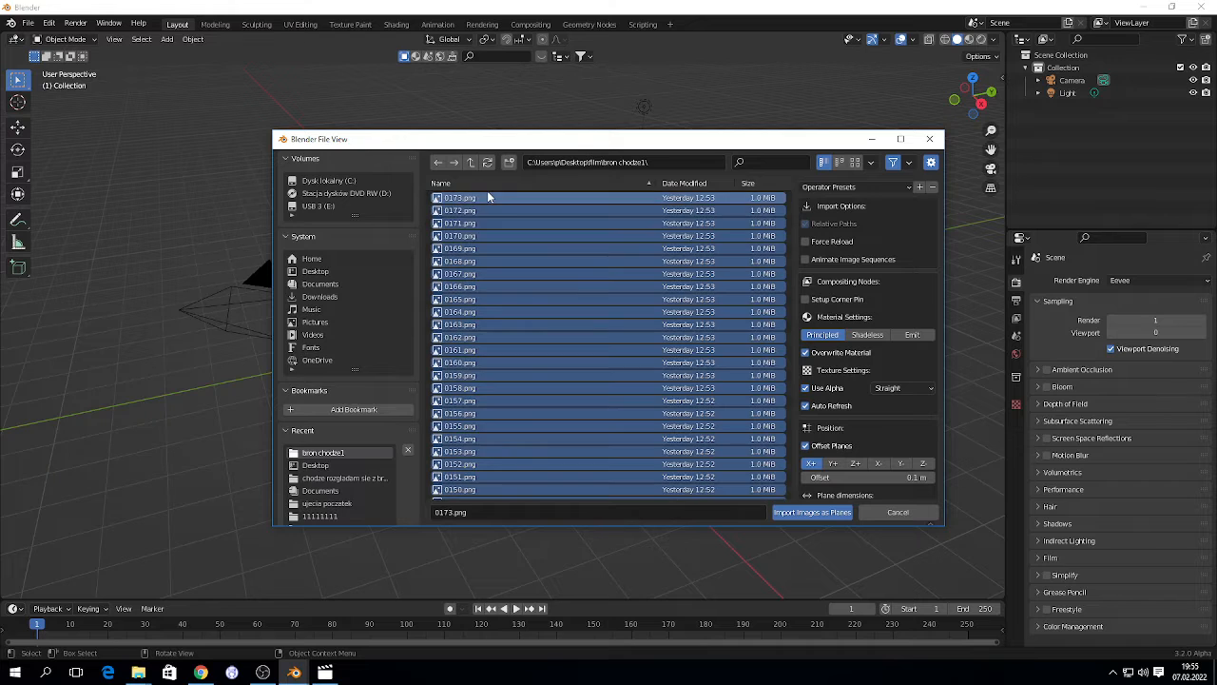
left_click(853, 260)
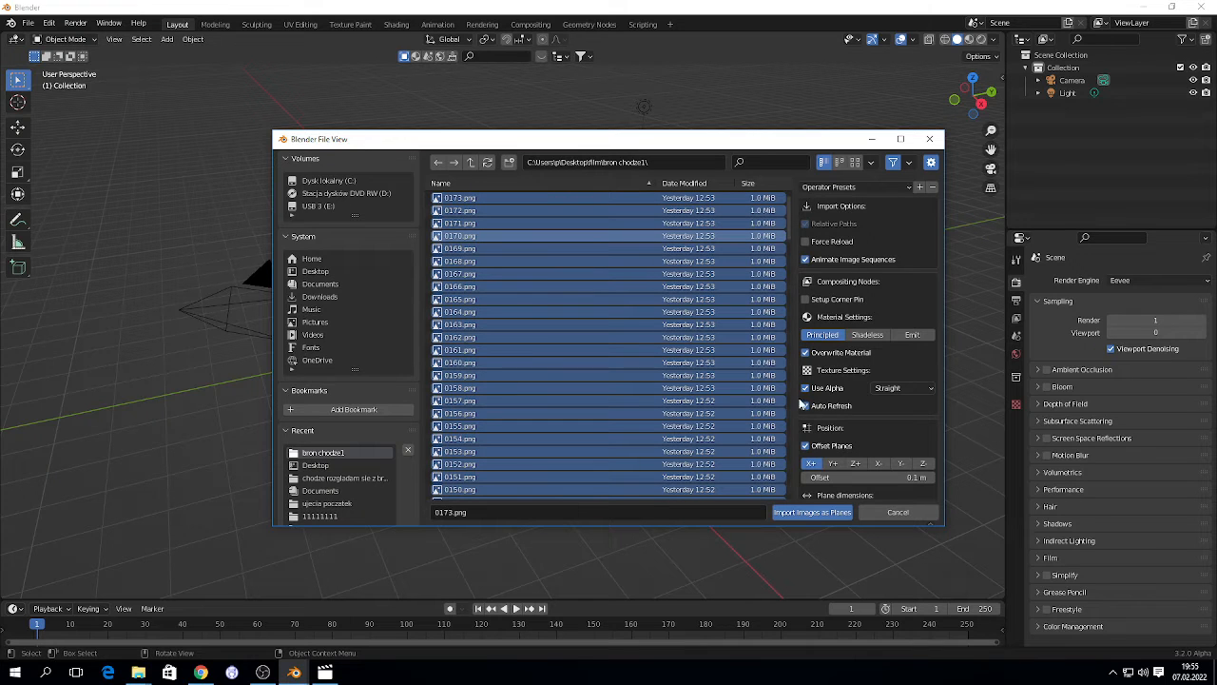
left_click(814, 512)
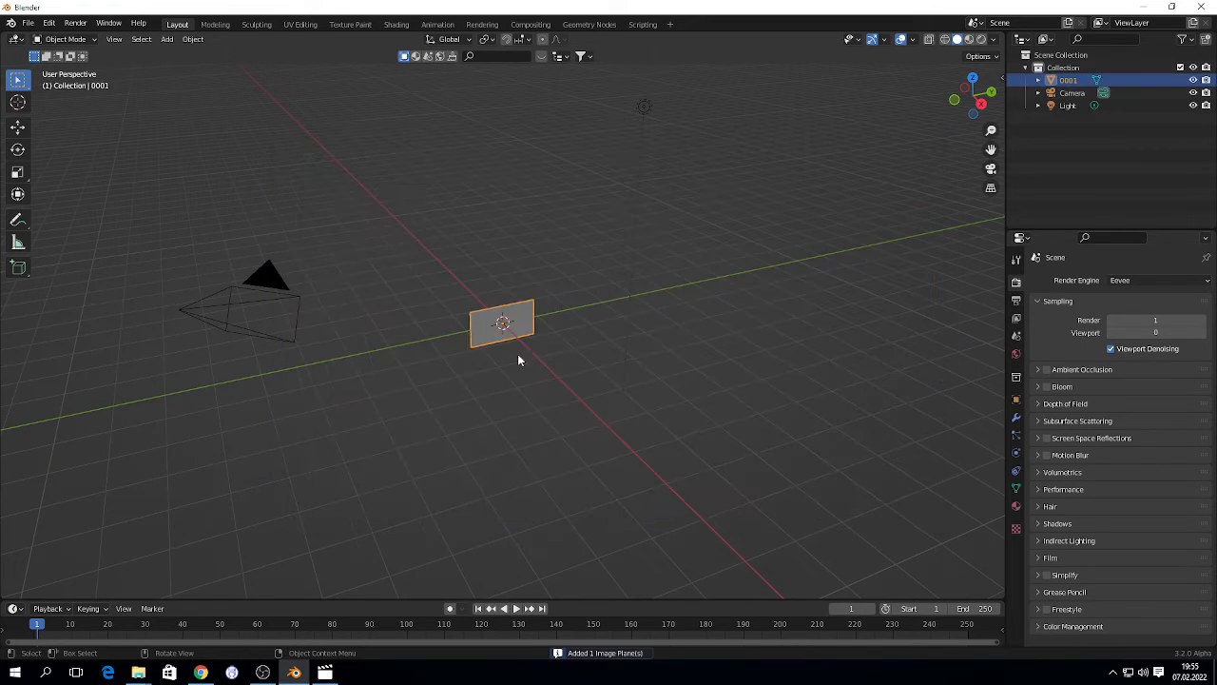
Step: Enlarge the imported image plane uniformly and raise it along the Z axis above the ground grid
key("s")
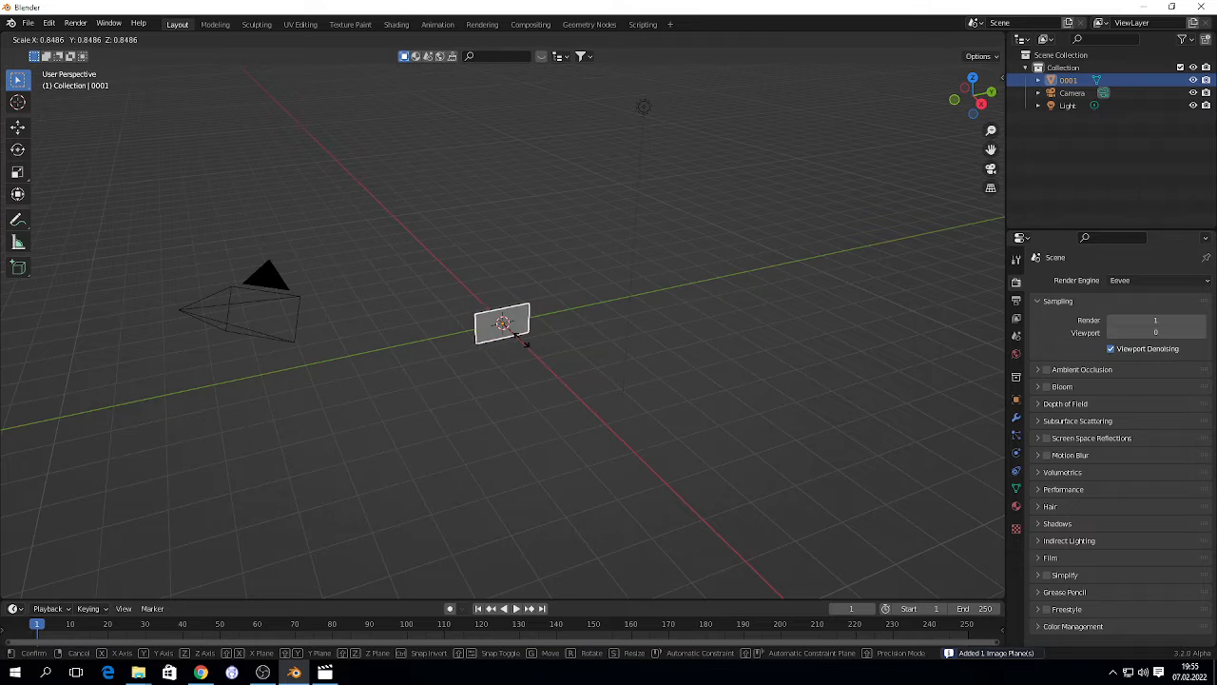
left_click(578, 356)
key("g")
key("z")
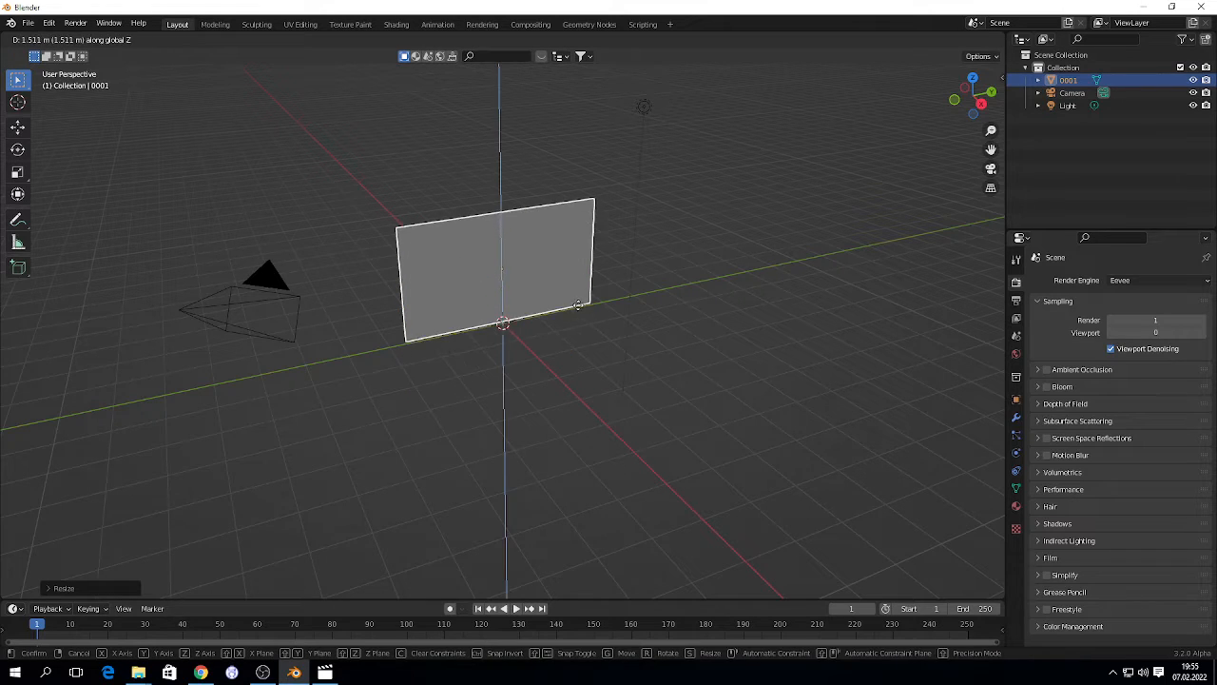
left_click(584, 195)
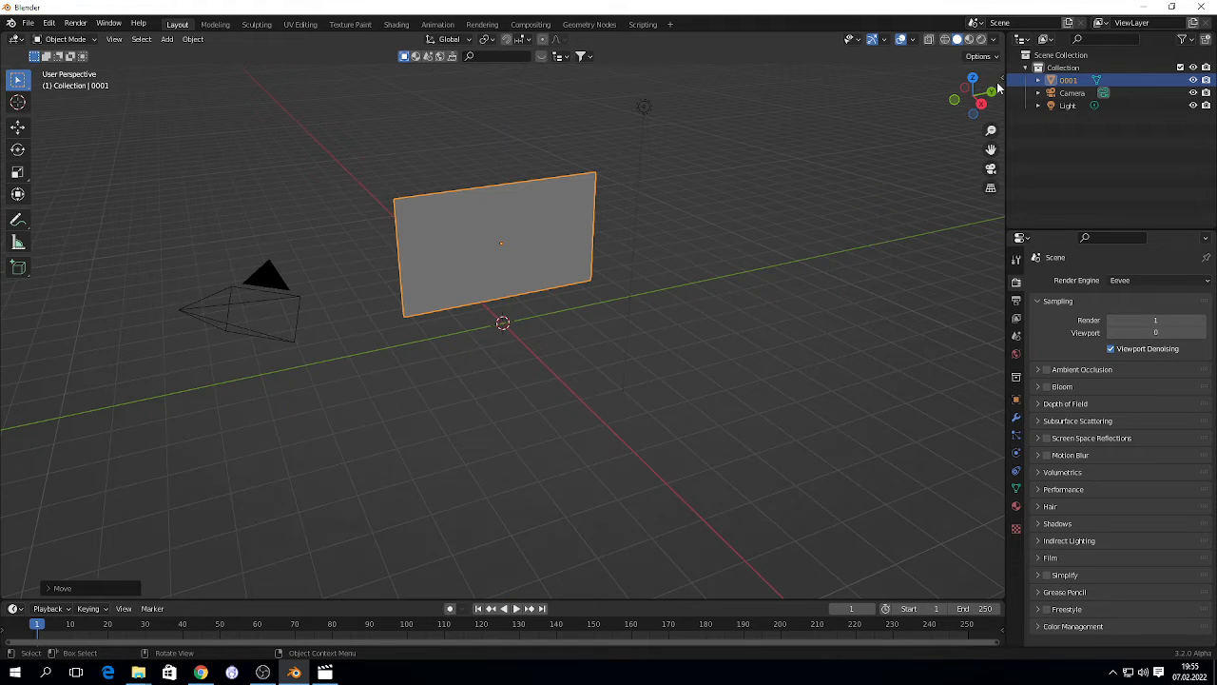
Step: Display the image plane in rendered viewport shading and go to frame 170
left_click(981, 39)
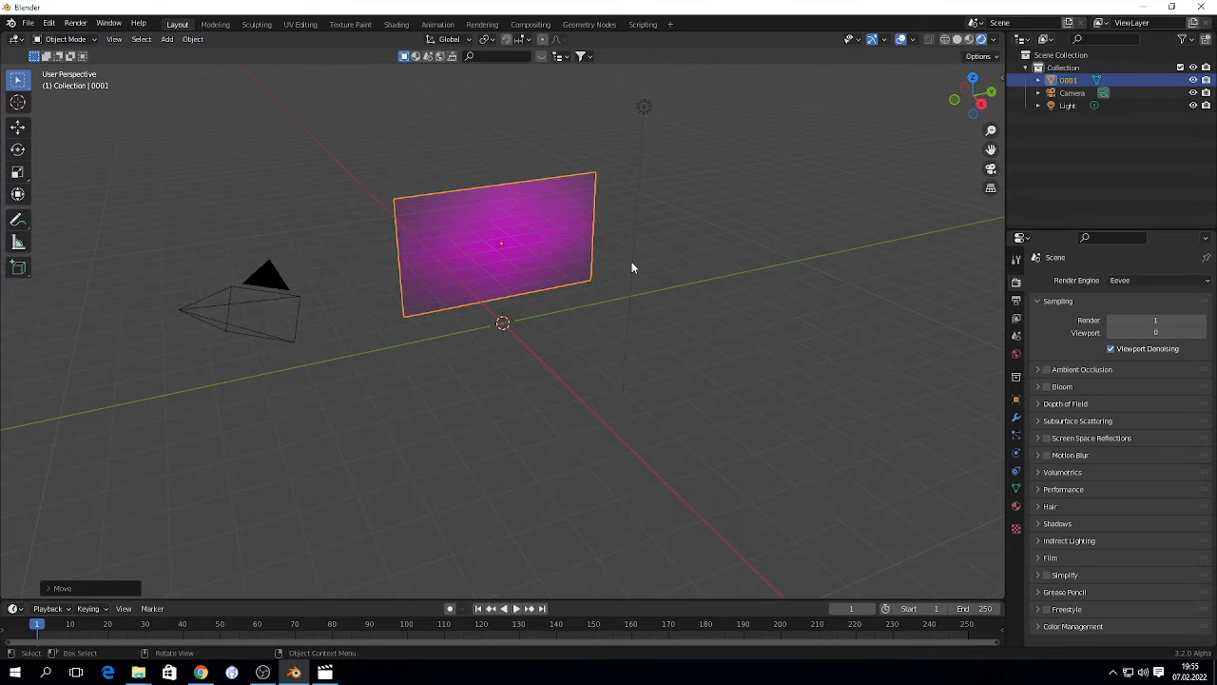
left_click_drag(772, 597, 796, 507)
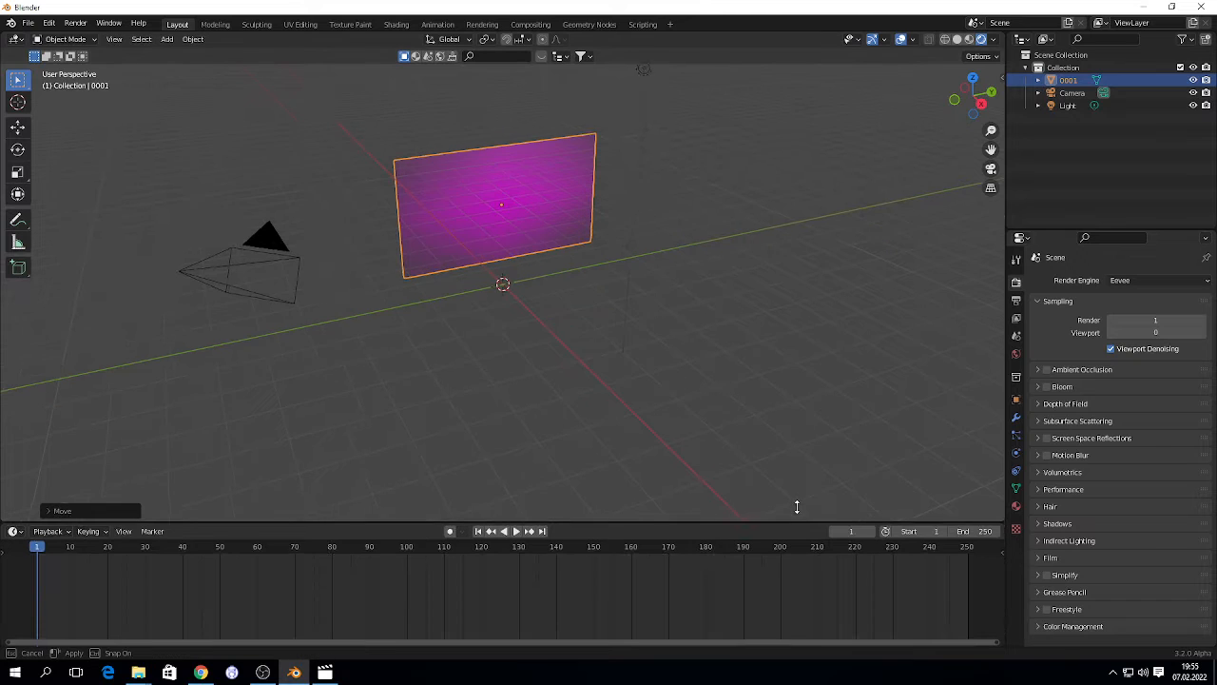
left_click(671, 532)
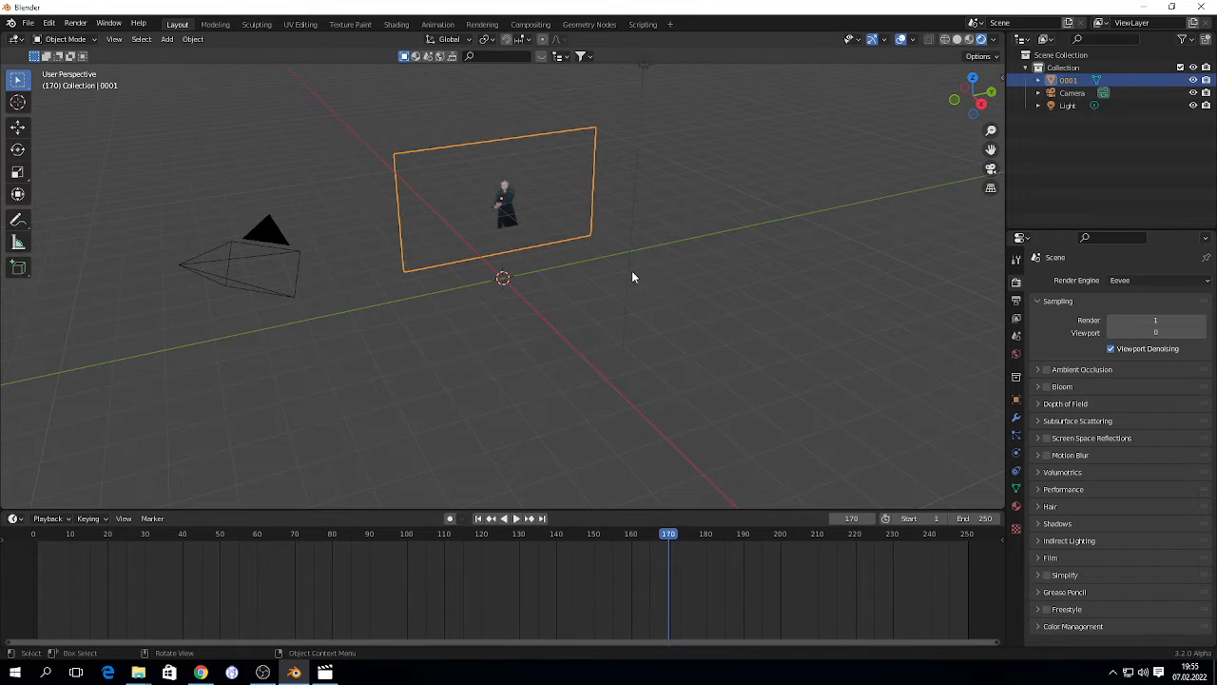
key("shift+grave")
key("w")
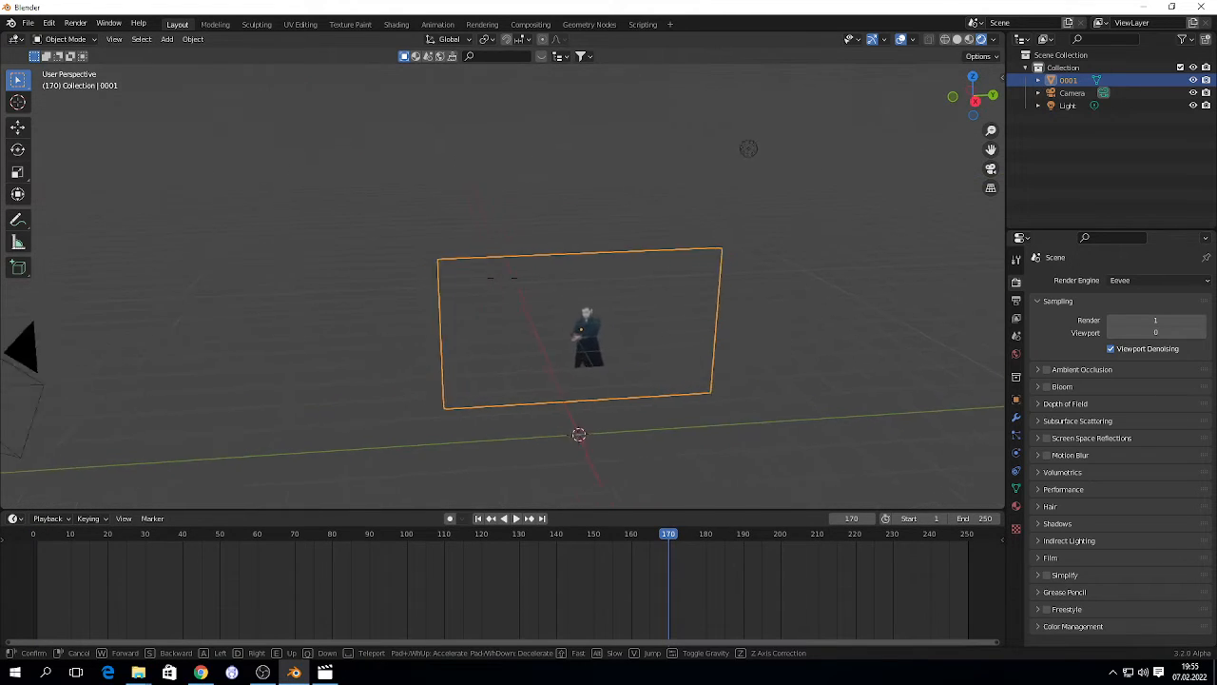
key("w")
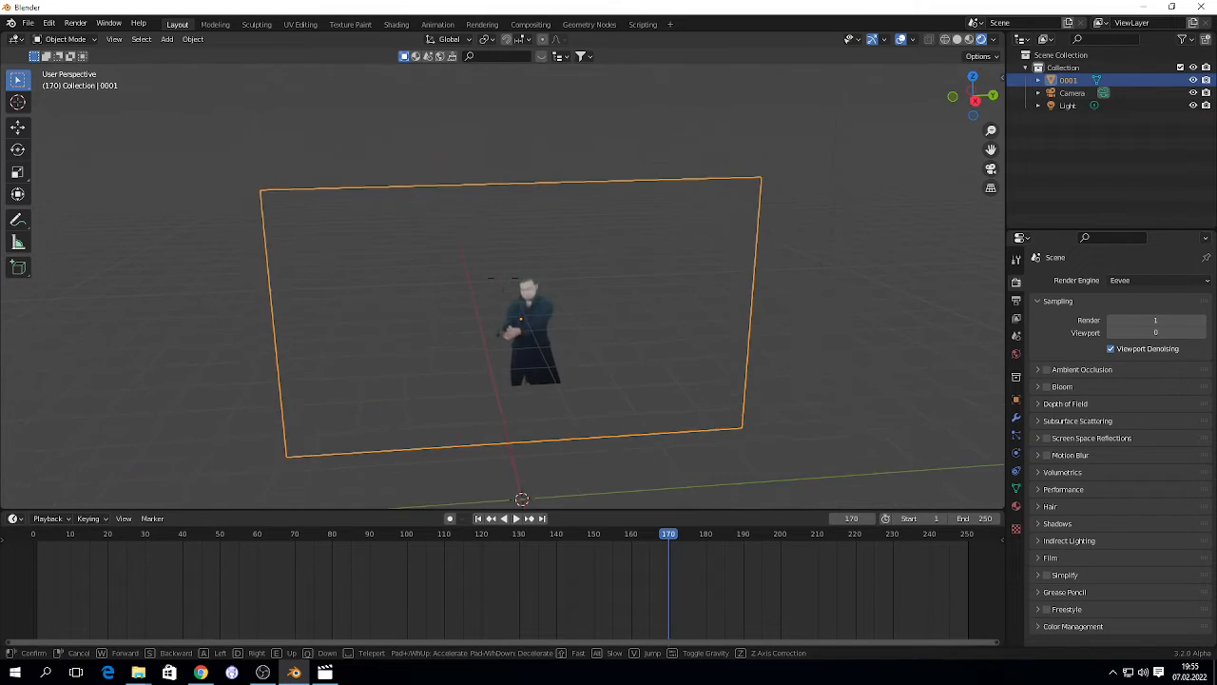
left_click(503, 280)
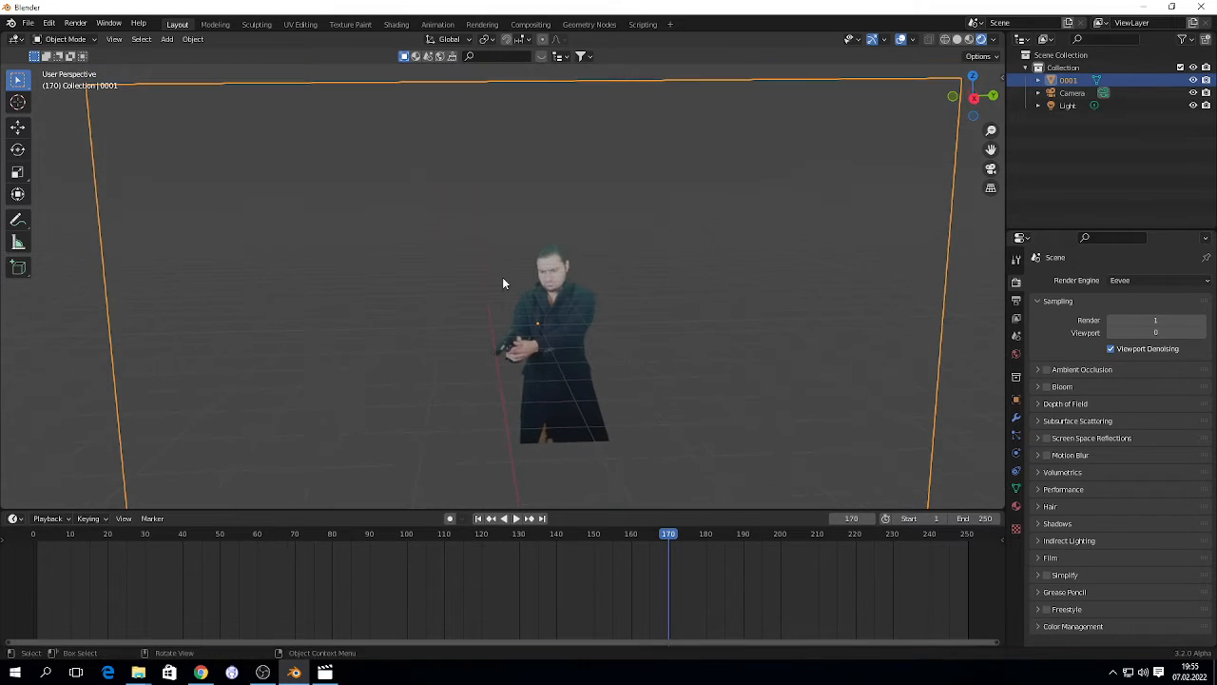
Step: Replace the timeline with the Shader Editor and enlarge its area to work on the plane's material
left_click(13, 519)
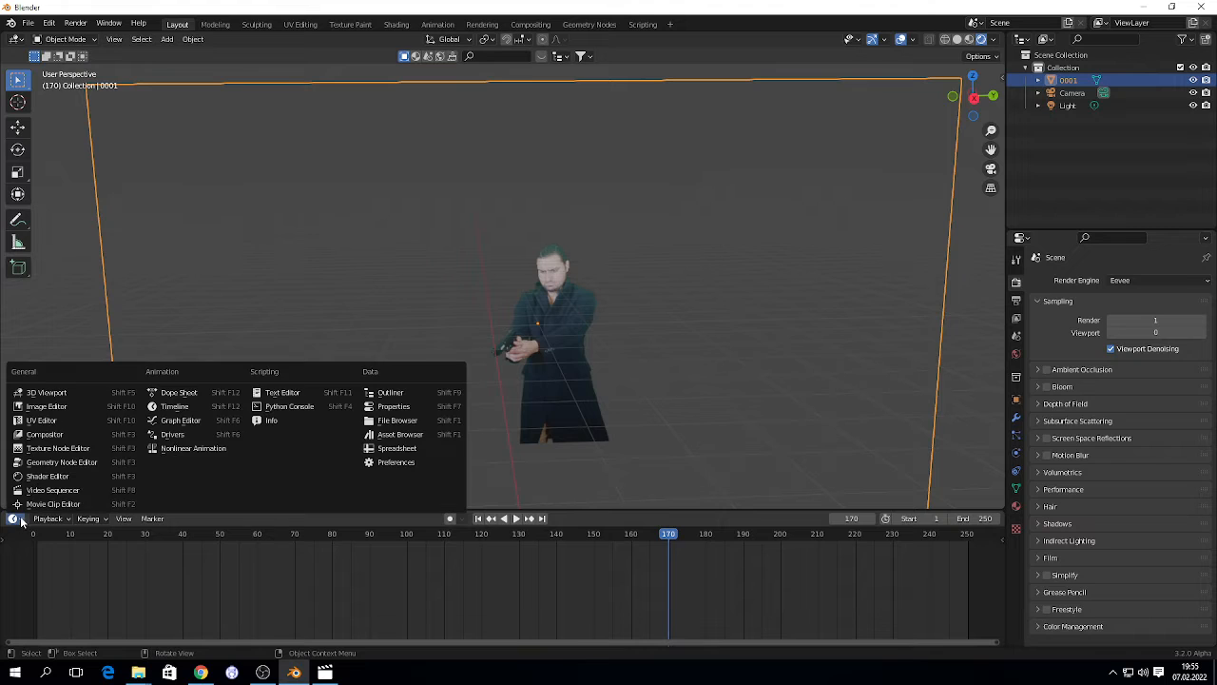
left_click(41, 476)
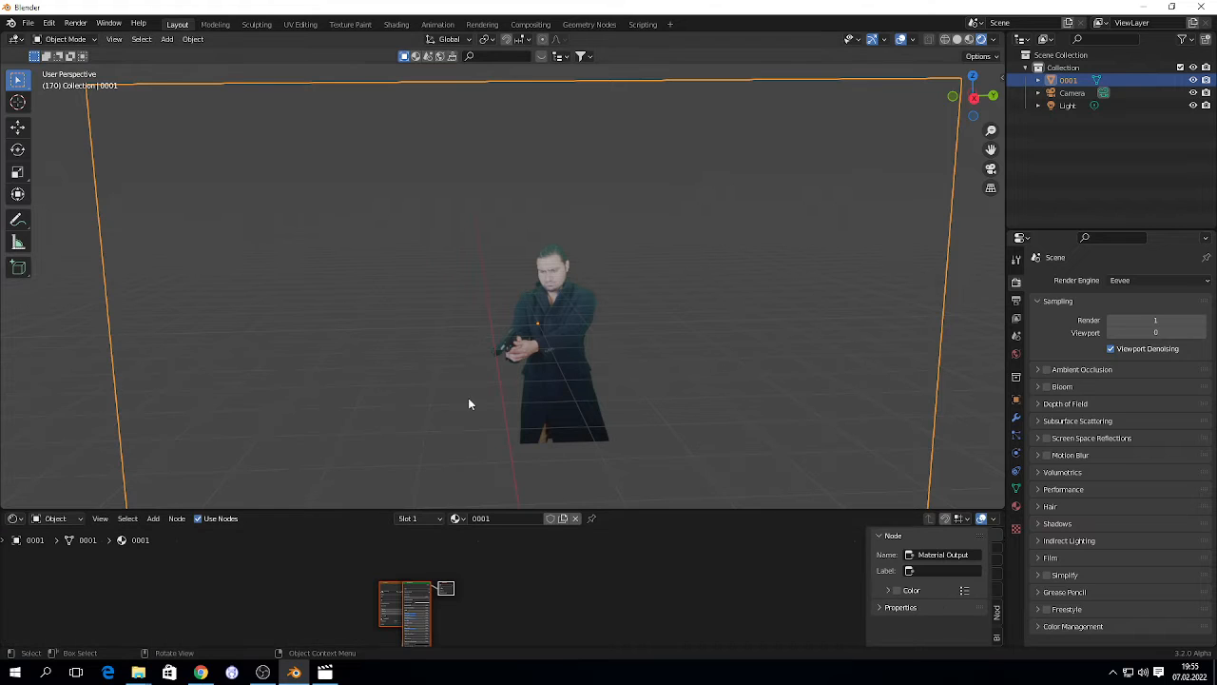
left_click_drag(307, 544, 561, 644)
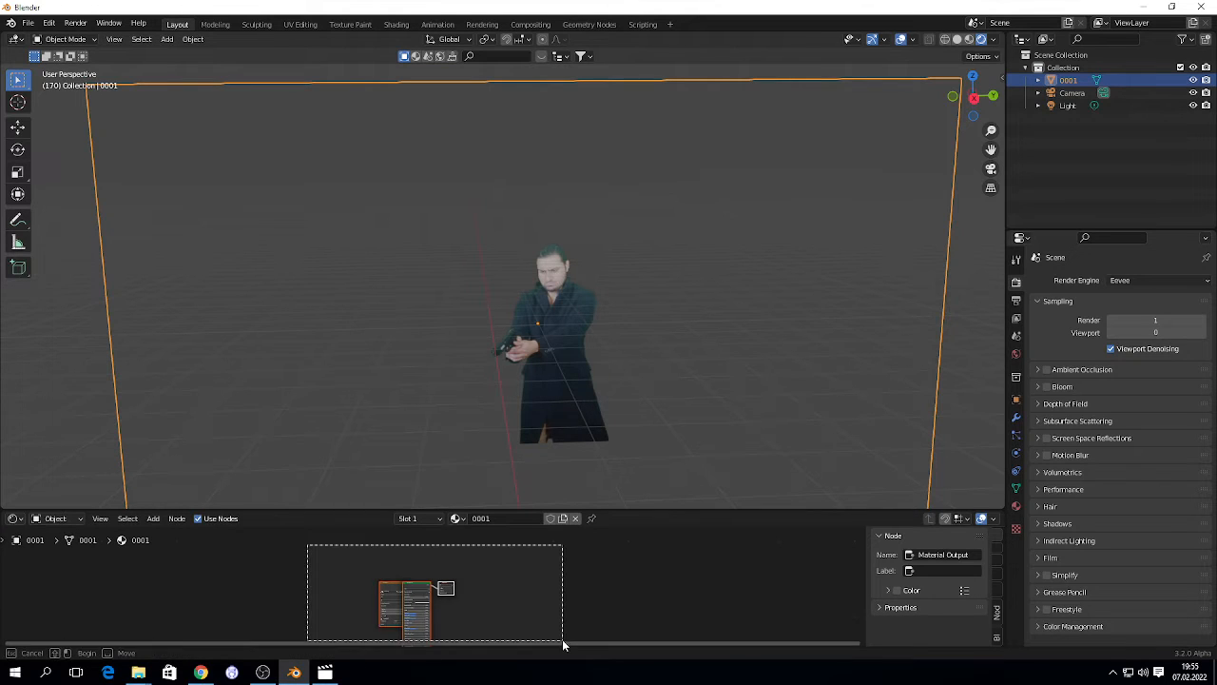
left_click_drag(357, 508, 377, 458)
Step: Spread the Image Texture, Principled BSDF and Material Output nodes apart, leaving room between the texture and the shader
left_click_drag(345, 532, 467, 600)
left_click_drag(384, 567, 333, 565)
mouse_move(304, 509)
left_mouse_down()
mouse_move(513, 603)
mouse_move(422, 543)
mouse_move(511, 608)
left_mouse_up()
left_click_drag(416, 566, 475, 549)
scroll(475, 549, "up", 3)
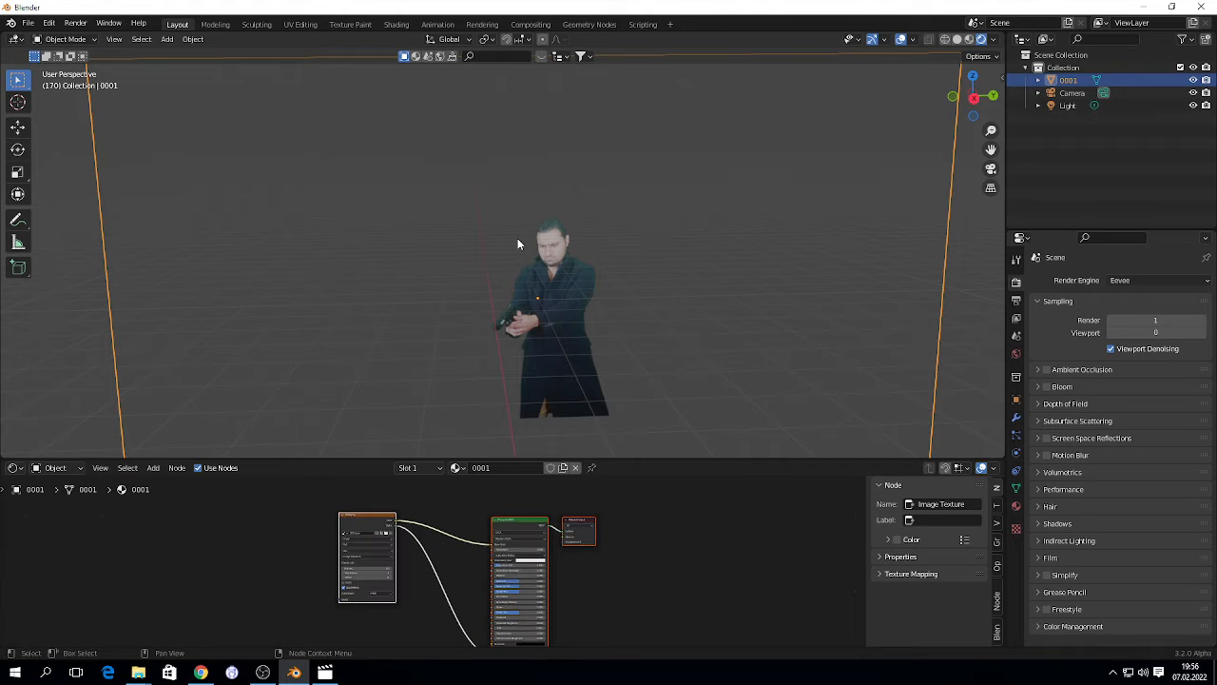
scroll(435, 546, "up", 3)
scroll(435, 546, "up", 1)
left_click_drag(309, 483, 184, 535)
scroll(421, 546, "up", 1)
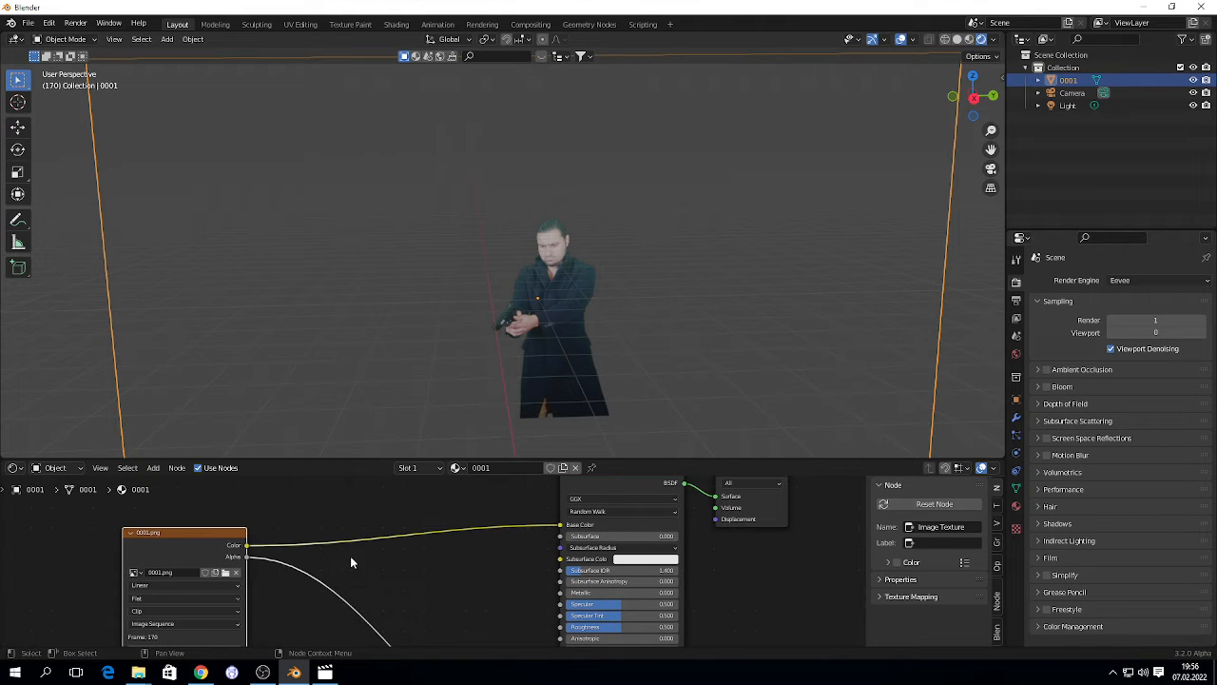
Step: Insert a ColorRamp node on the link between the image texture's Color output and the Principled BSDF's Base Color
left_click(345, 496)
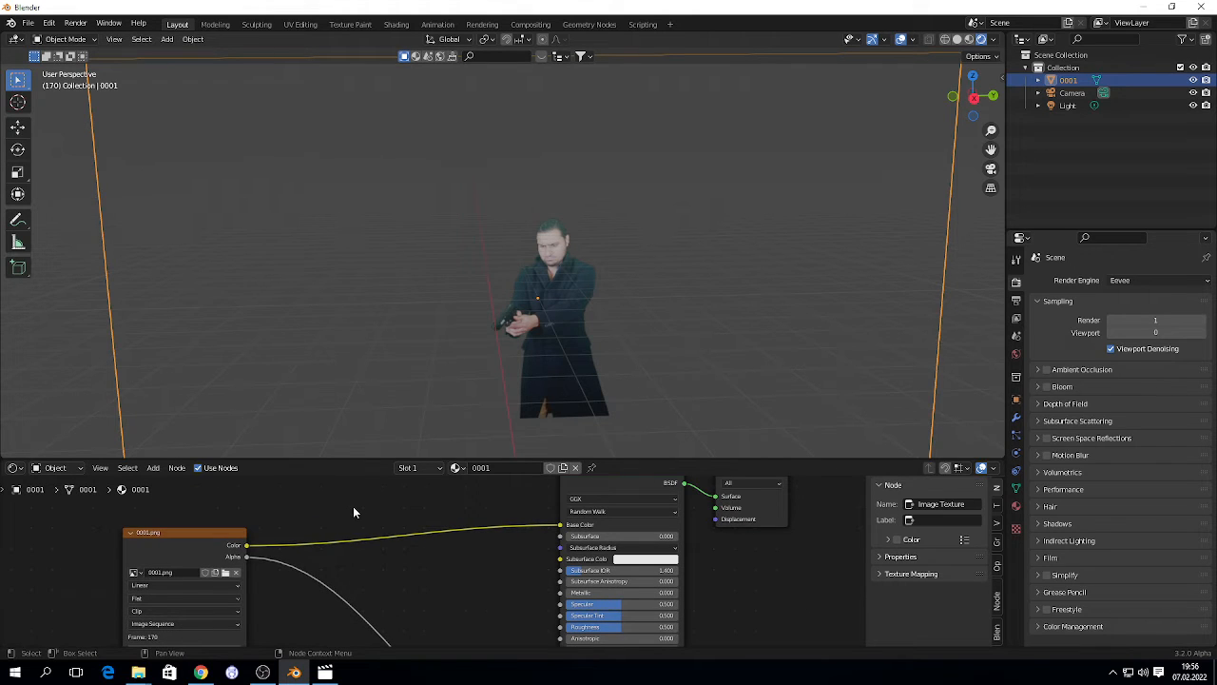
key("shift+a")
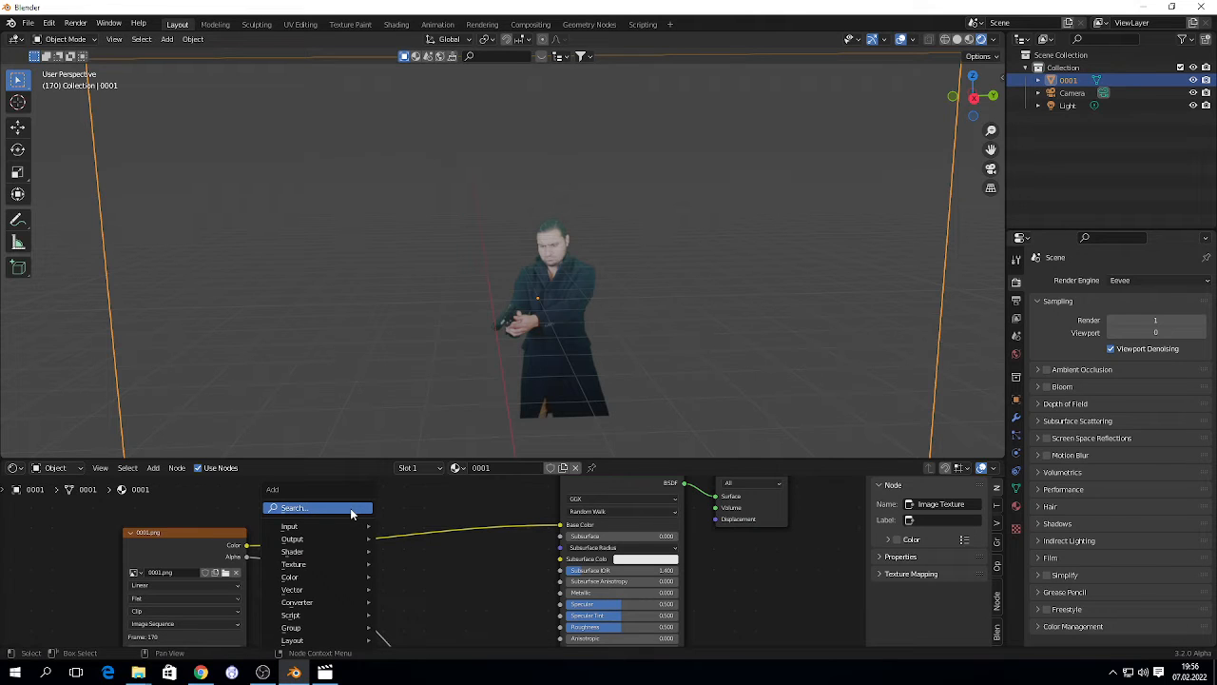
mouse_move(311, 565)
mouse_move(300, 604)
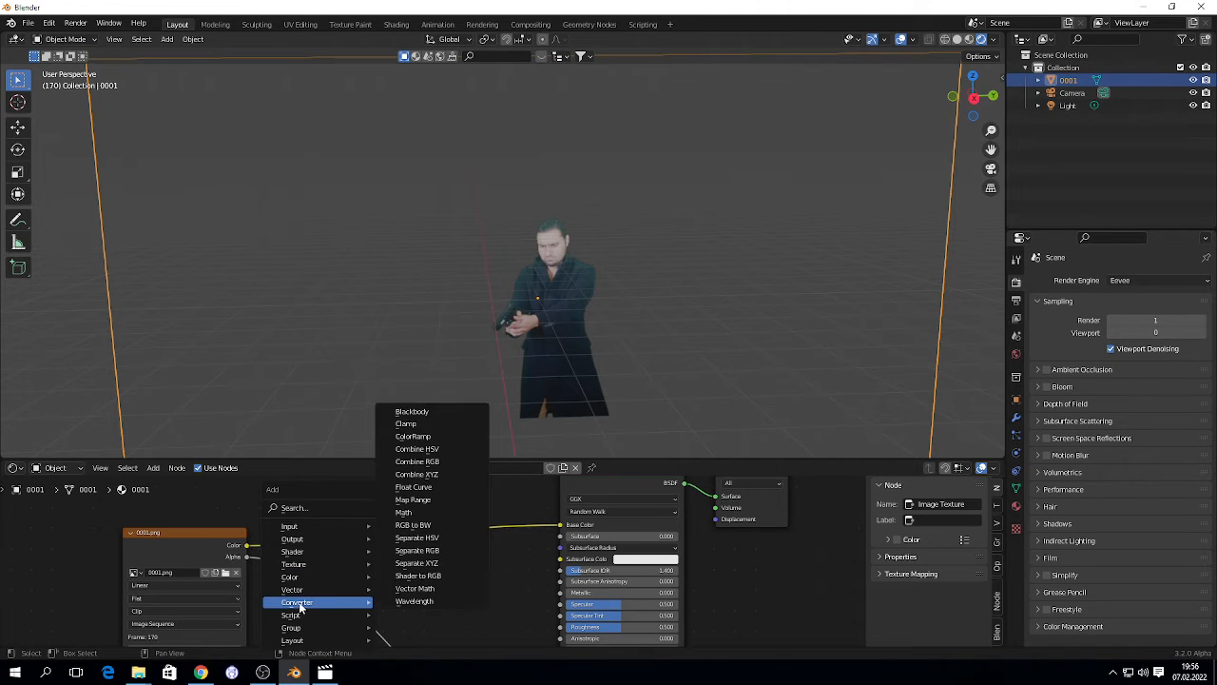
left_click(447, 436)
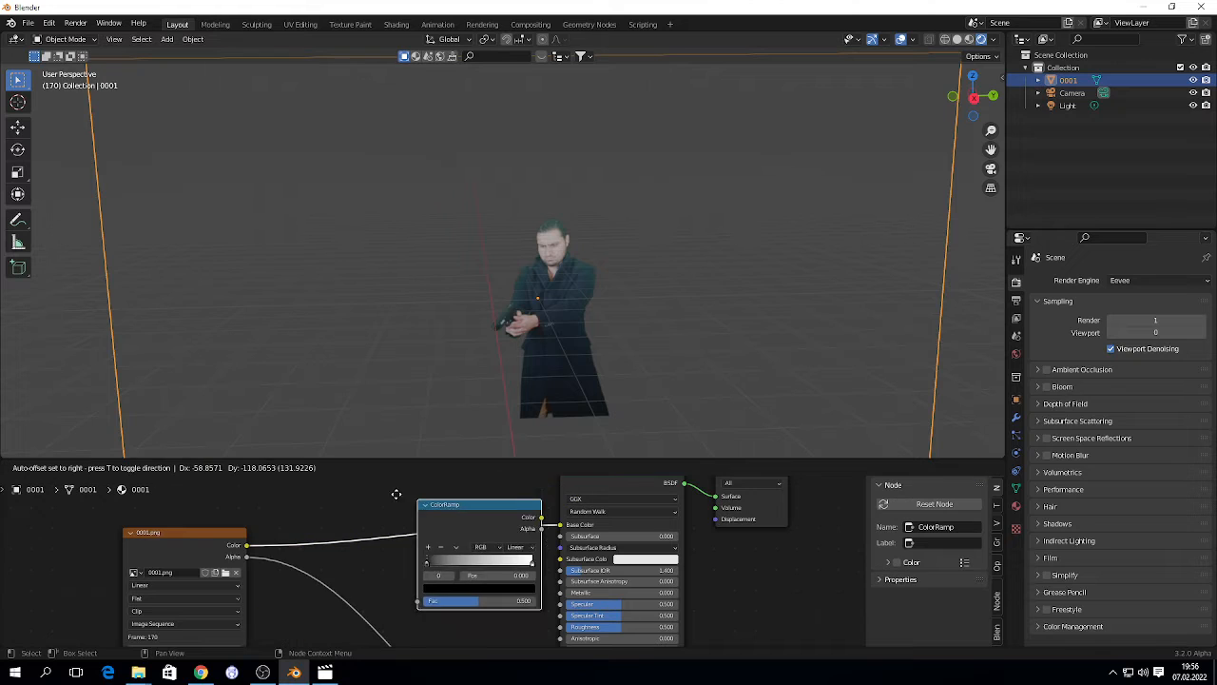
left_click(397, 492)
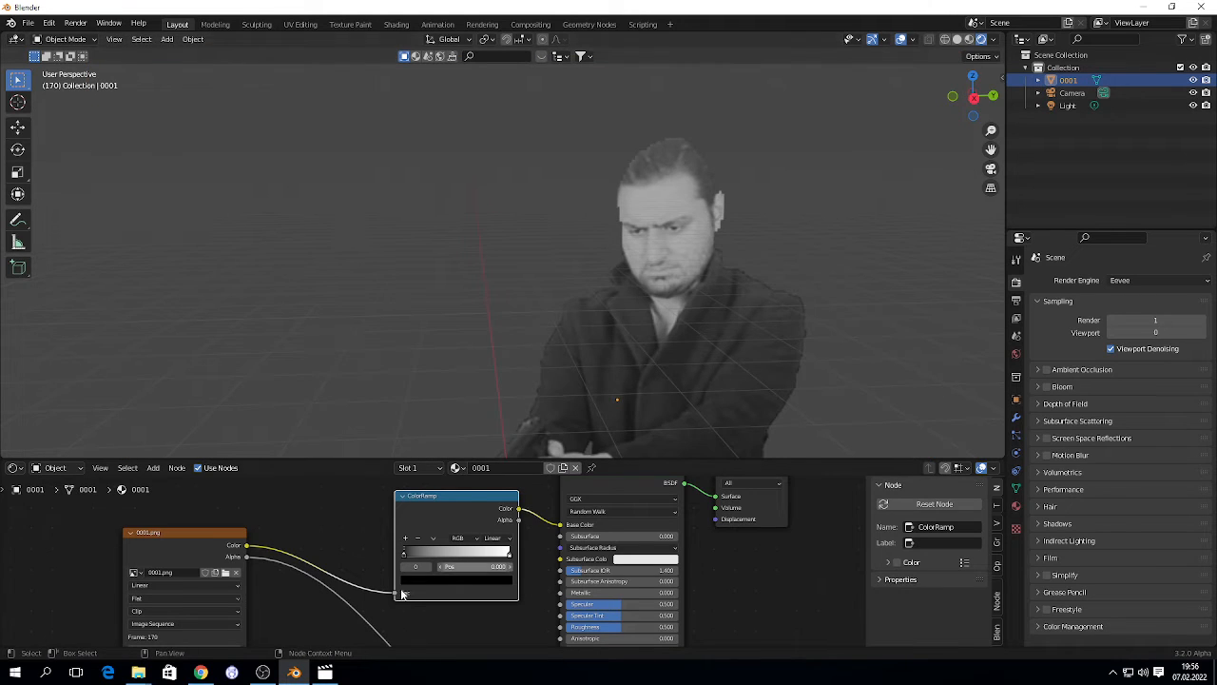
key("shift+grave")
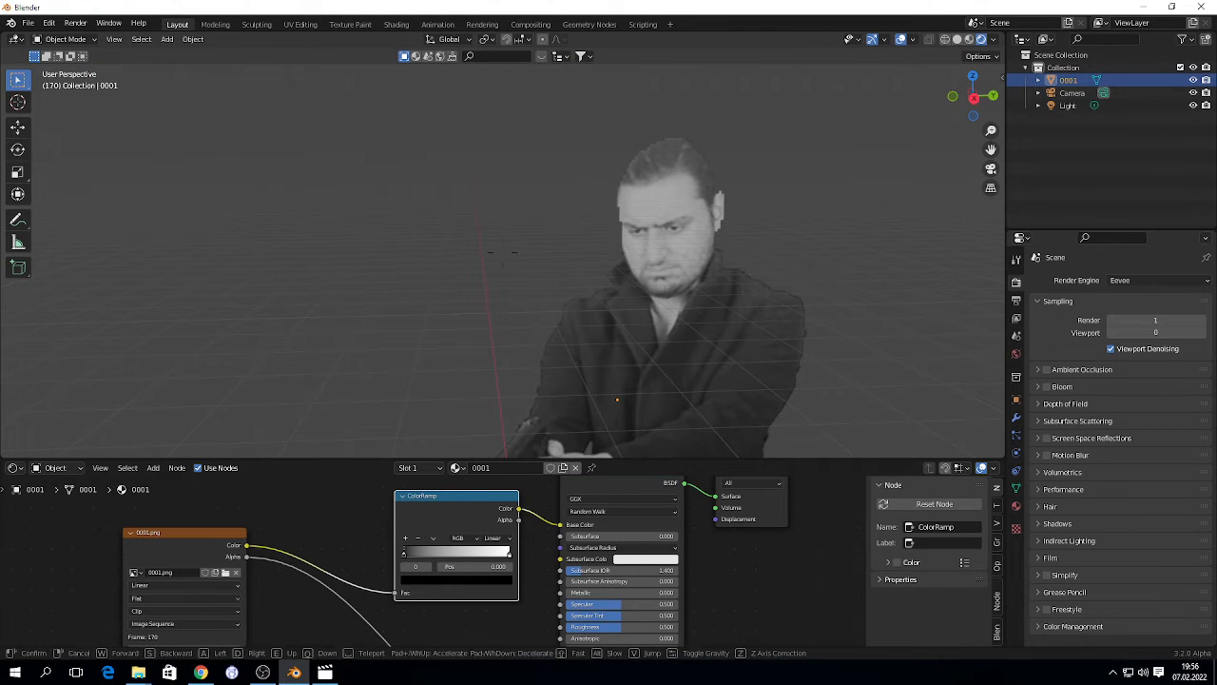
Step: Try different contrast by shifting the ColorRamp's black and white stops, ending with black at 0.000 and white at 0.977
key("s")
key("d")
left_click(502, 251)
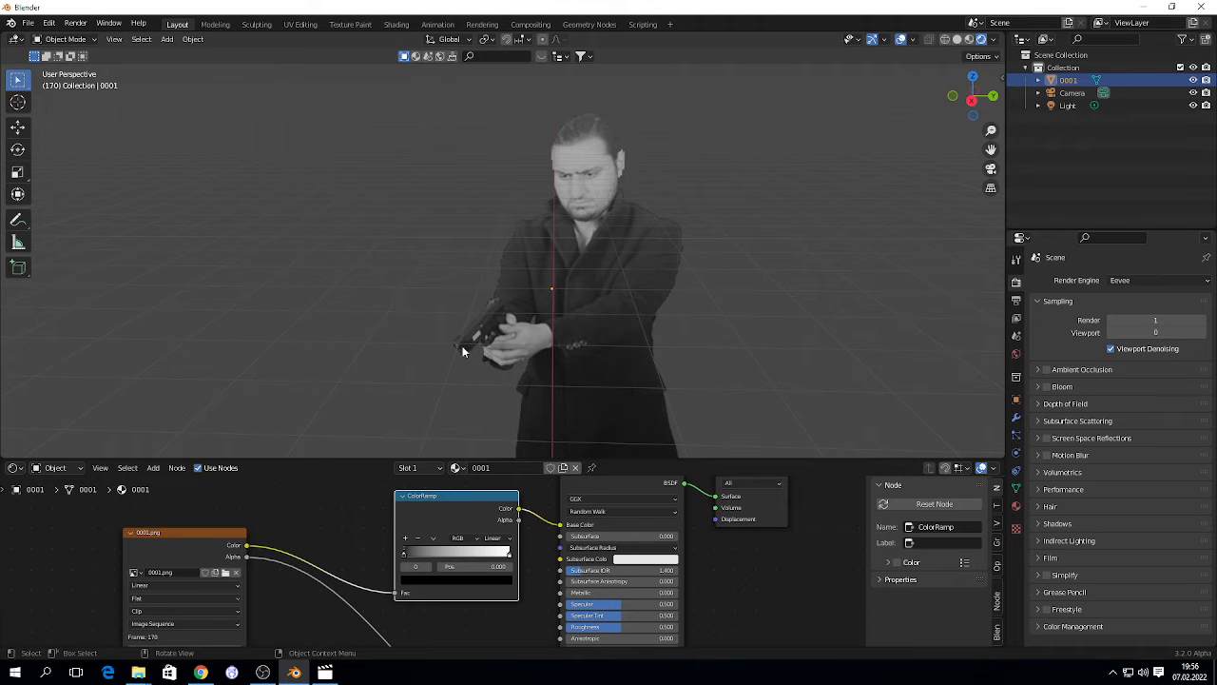
scroll(433, 561, "up", 3)
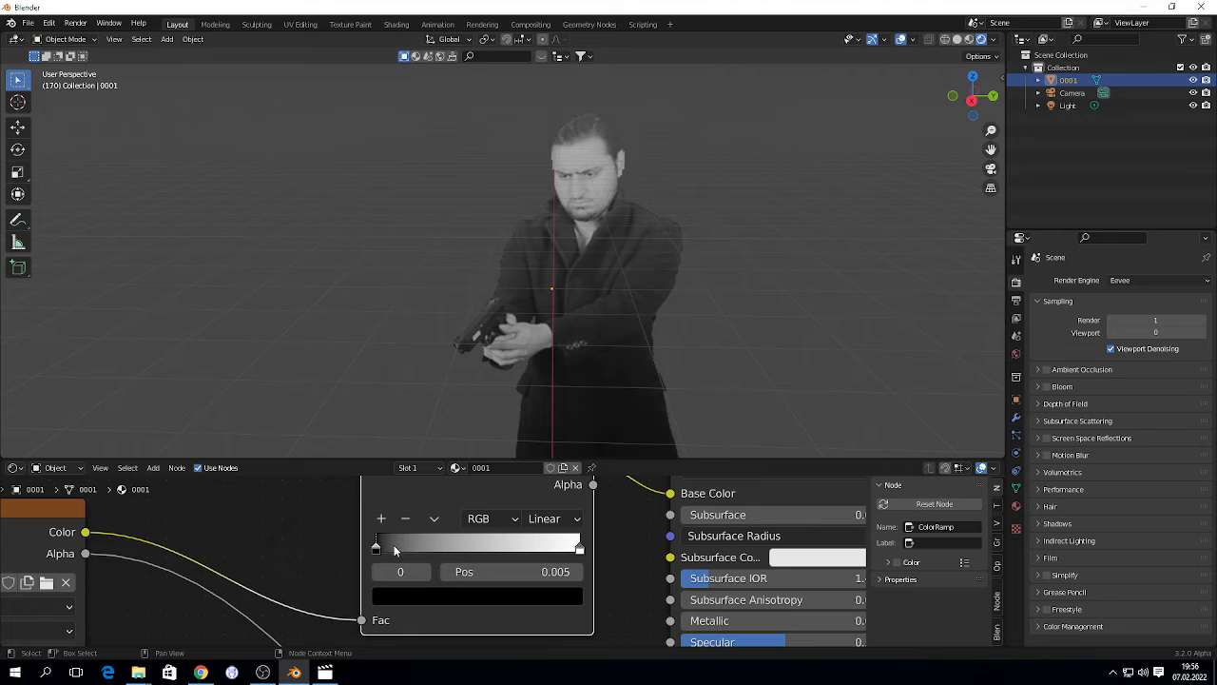
left_click_drag(377, 545, 435, 553)
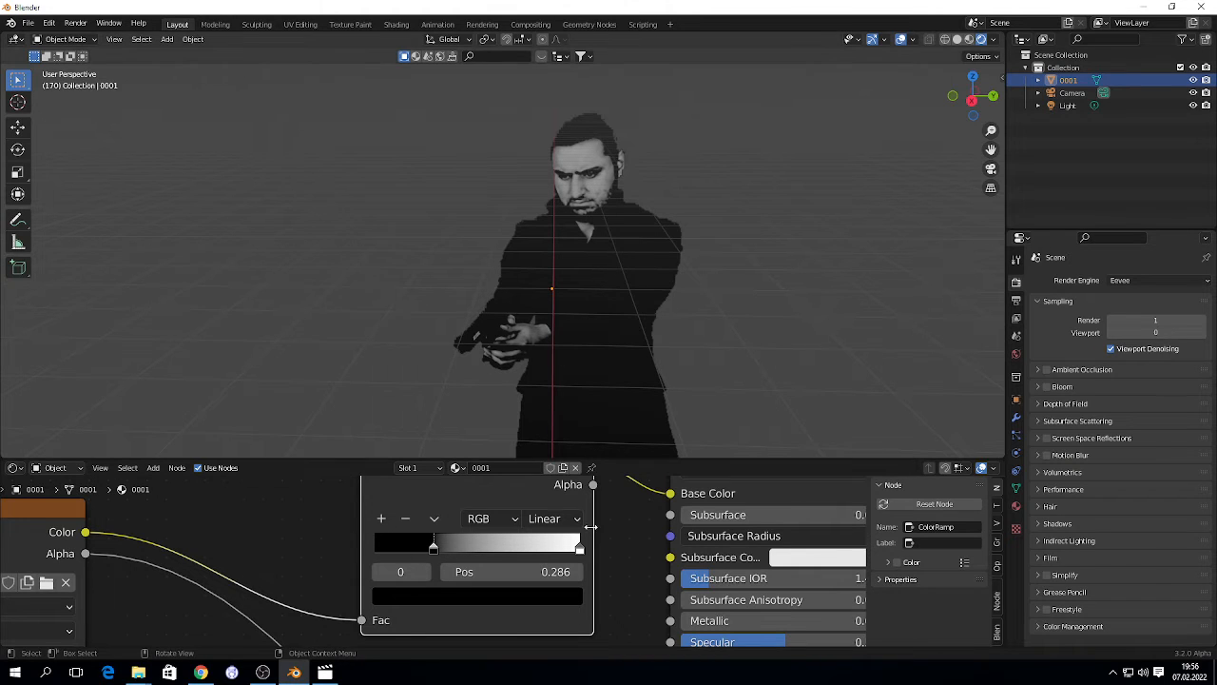
left_click_drag(557, 553, 310, 563)
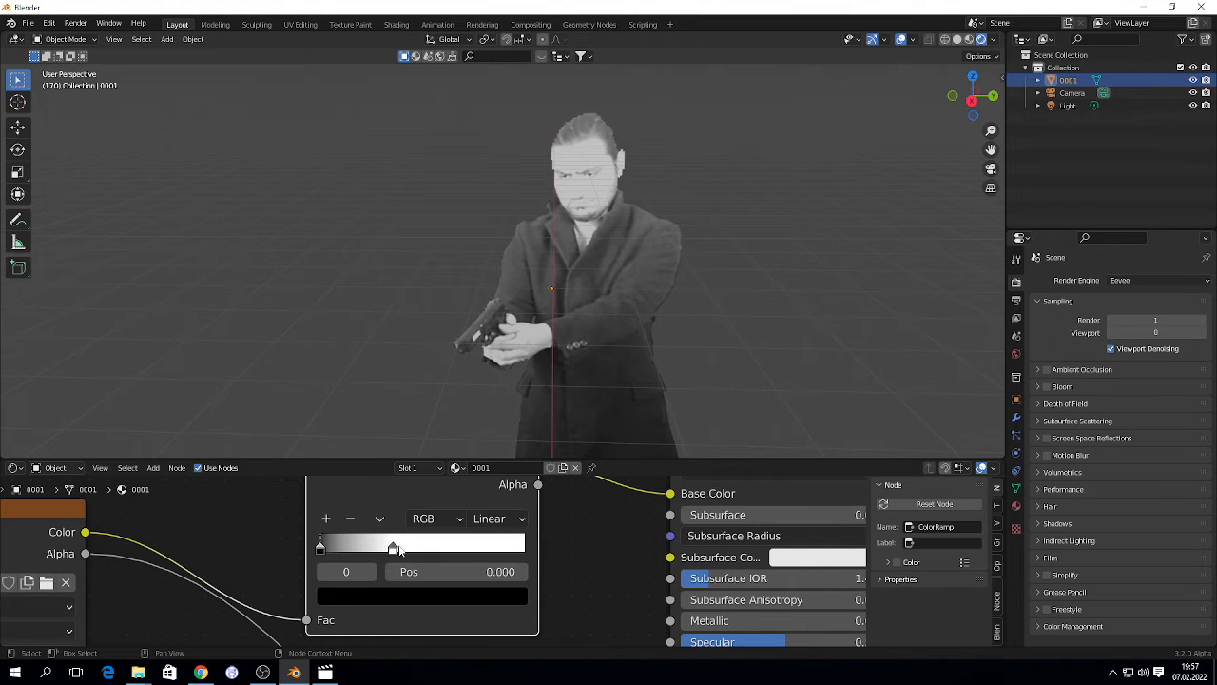
left_click_drag(393, 551, 520, 550)
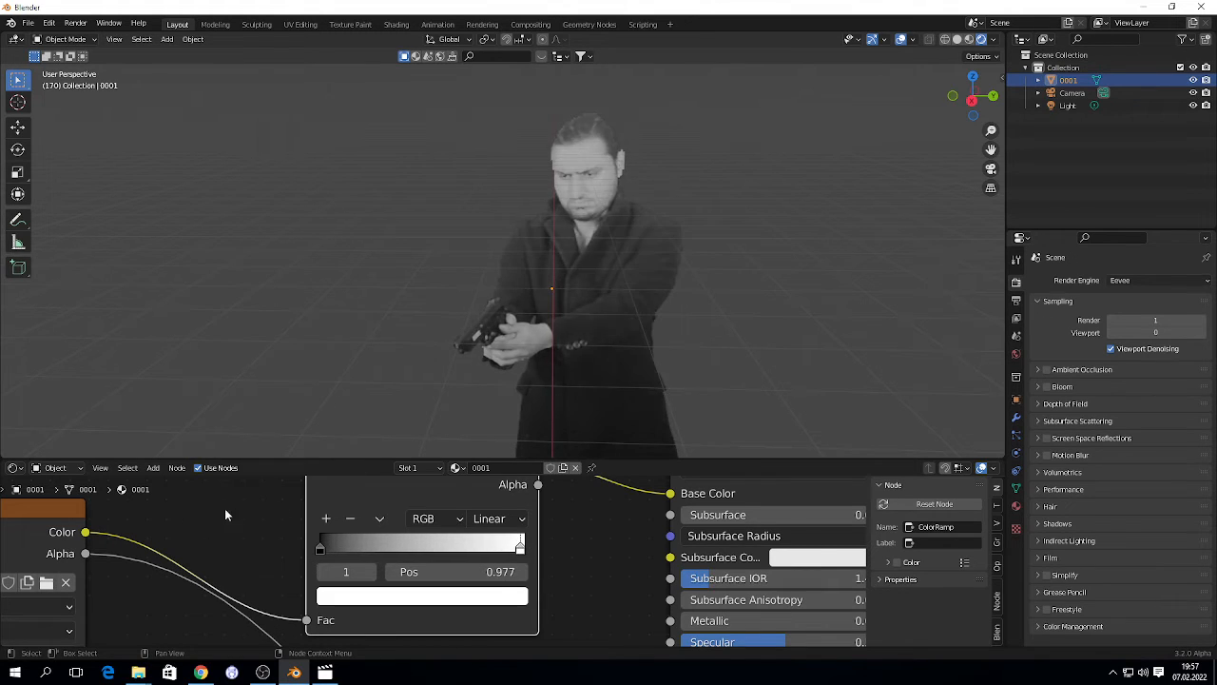
Step: Insert a Musgrave Texture node on the link between the image texture's Color output and the ColorRamp's Fac input
key("shift+a")
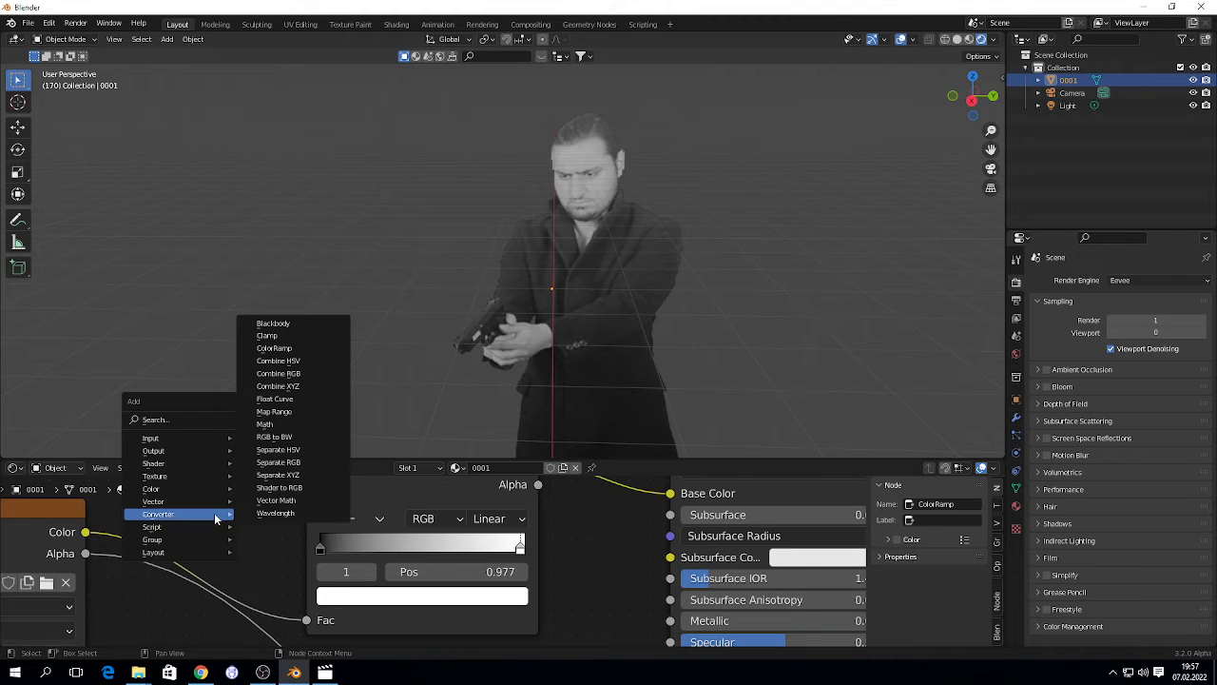
mouse_move(174, 476)
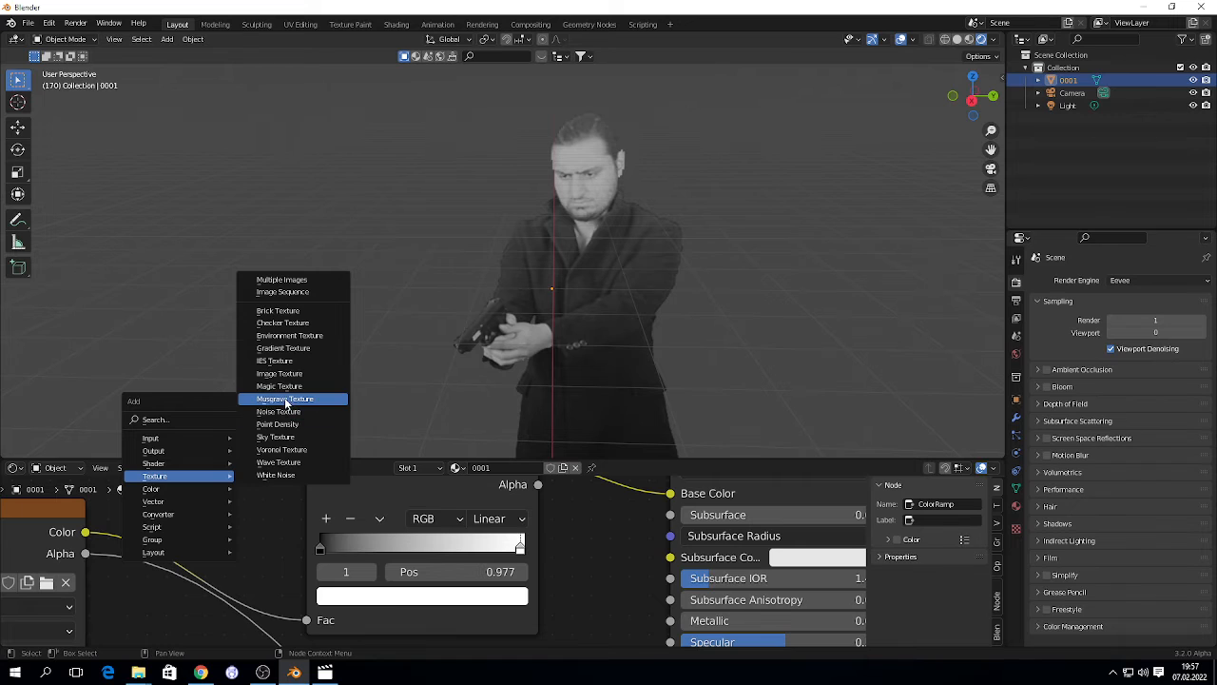
left_click(286, 398)
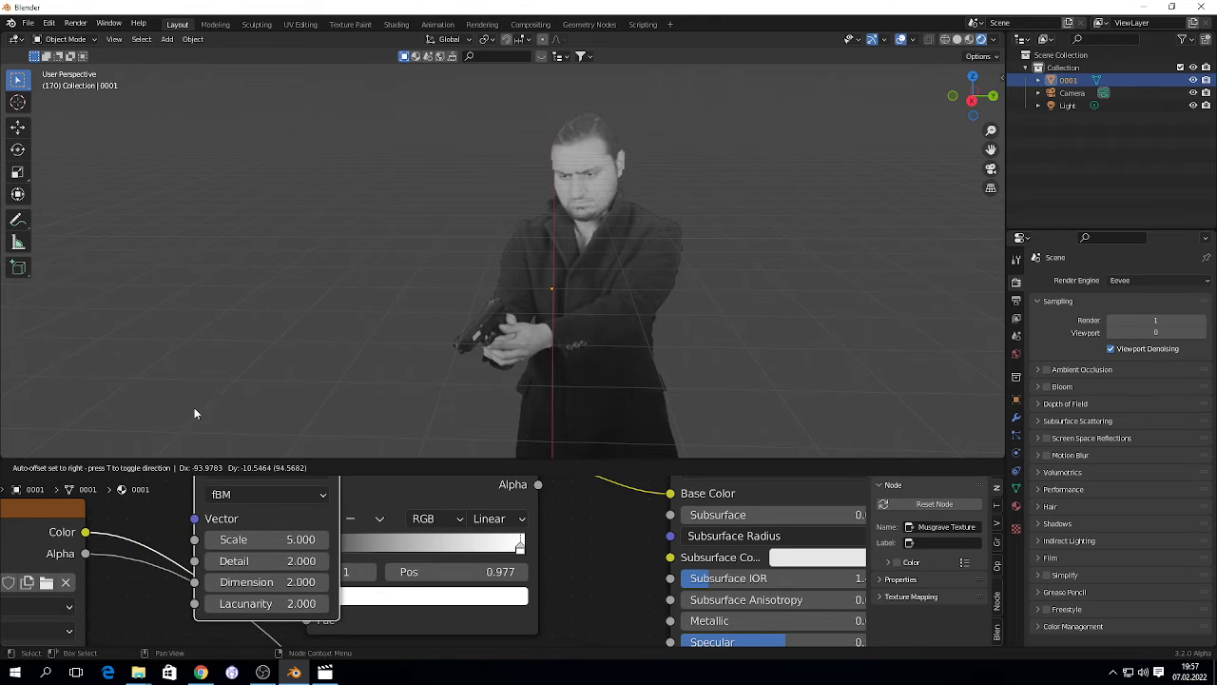
left_click(194, 413)
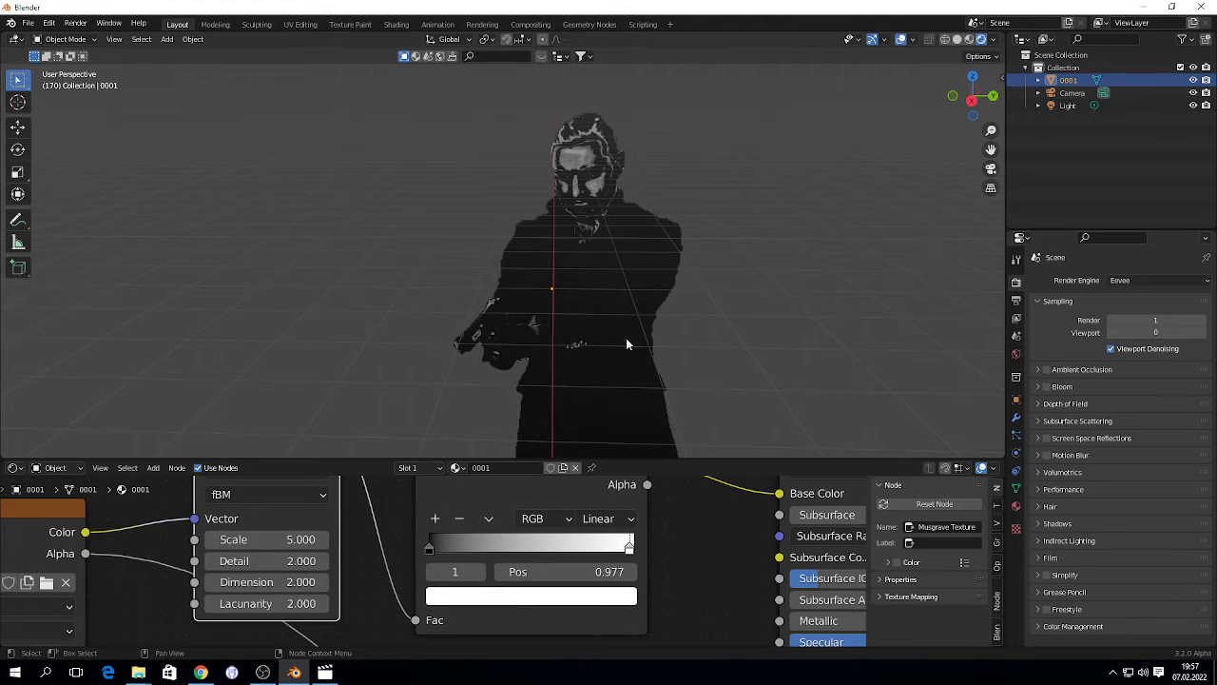
Step: Set the Musgrave Texture's Scale to 11.700 and the ColorRamp's white stop to position 1.000
scroll(304, 554, "down", 1)
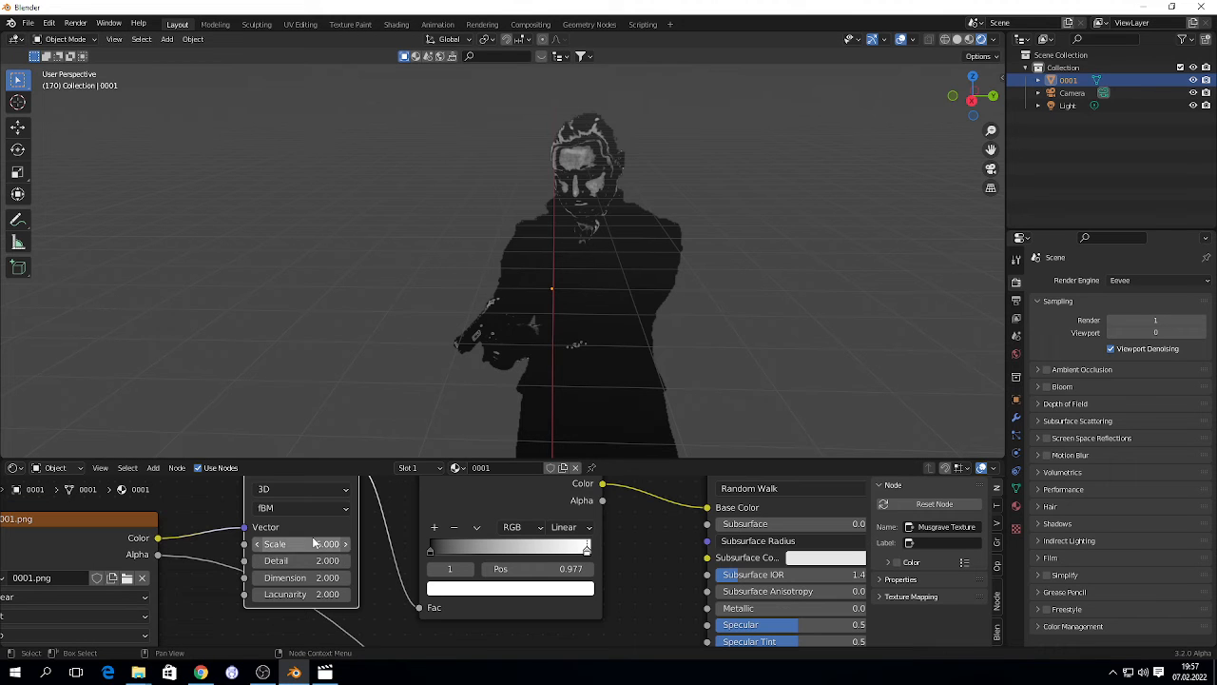
left_click_drag(305, 544, 369, 543)
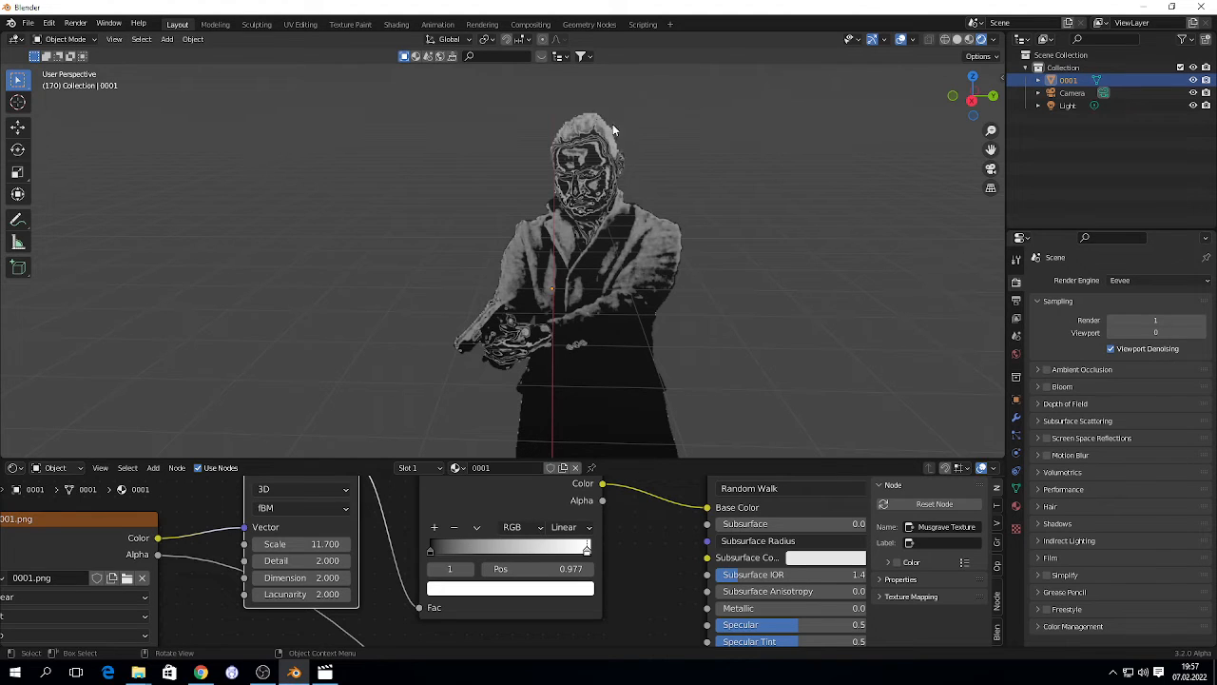
left_click(431, 550)
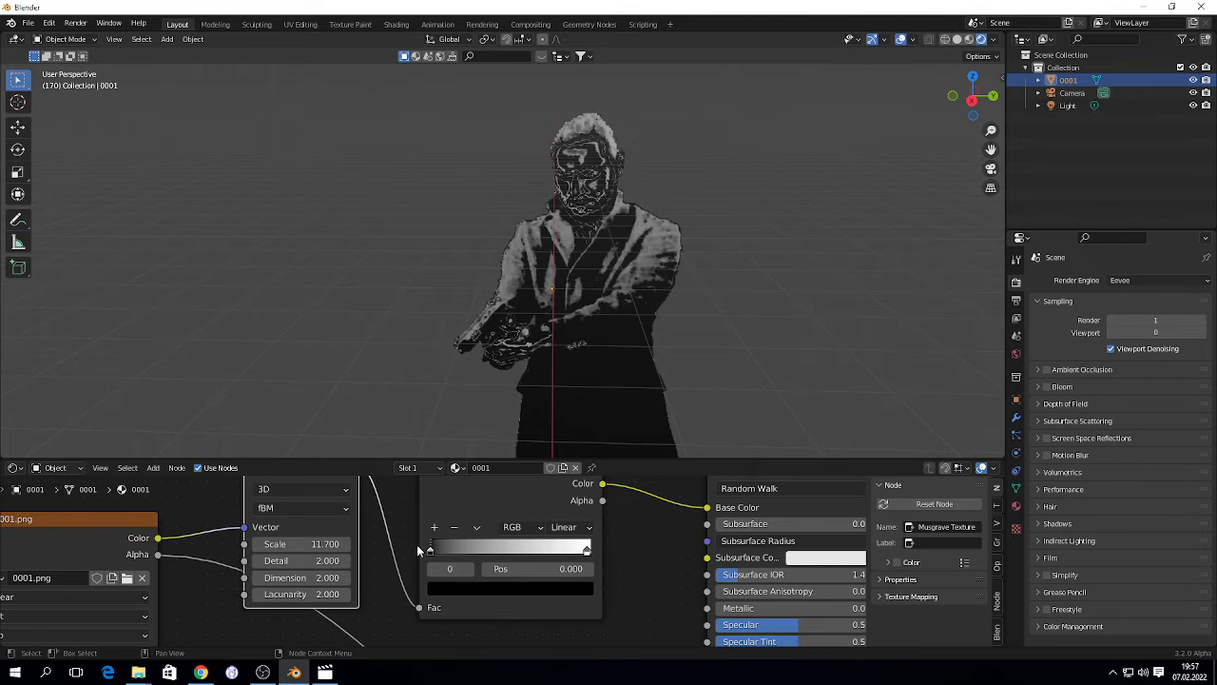
left_click_drag(568, 551, 609, 556)
Step: Place the Image Texture node farther from the Musgrave Texture and bring the Principled BSDF node closer to the ColorRamp
scroll(323, 575, "down", 3)
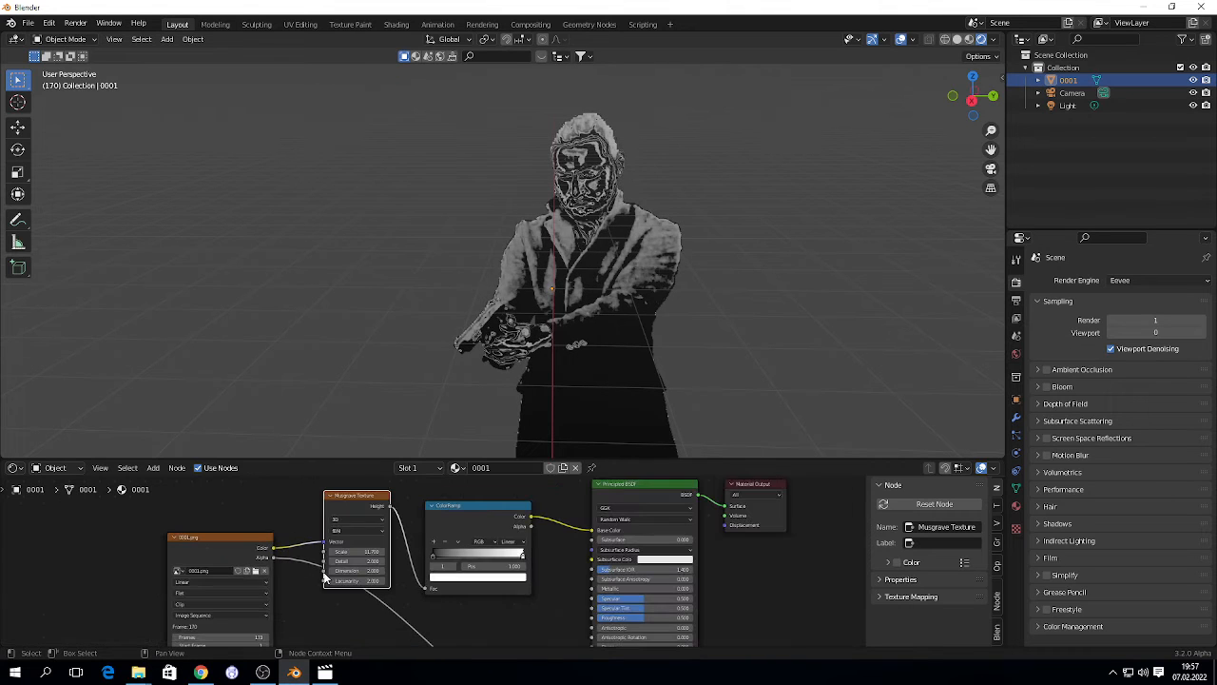
left_click_drag(225, 551, 178, 557)
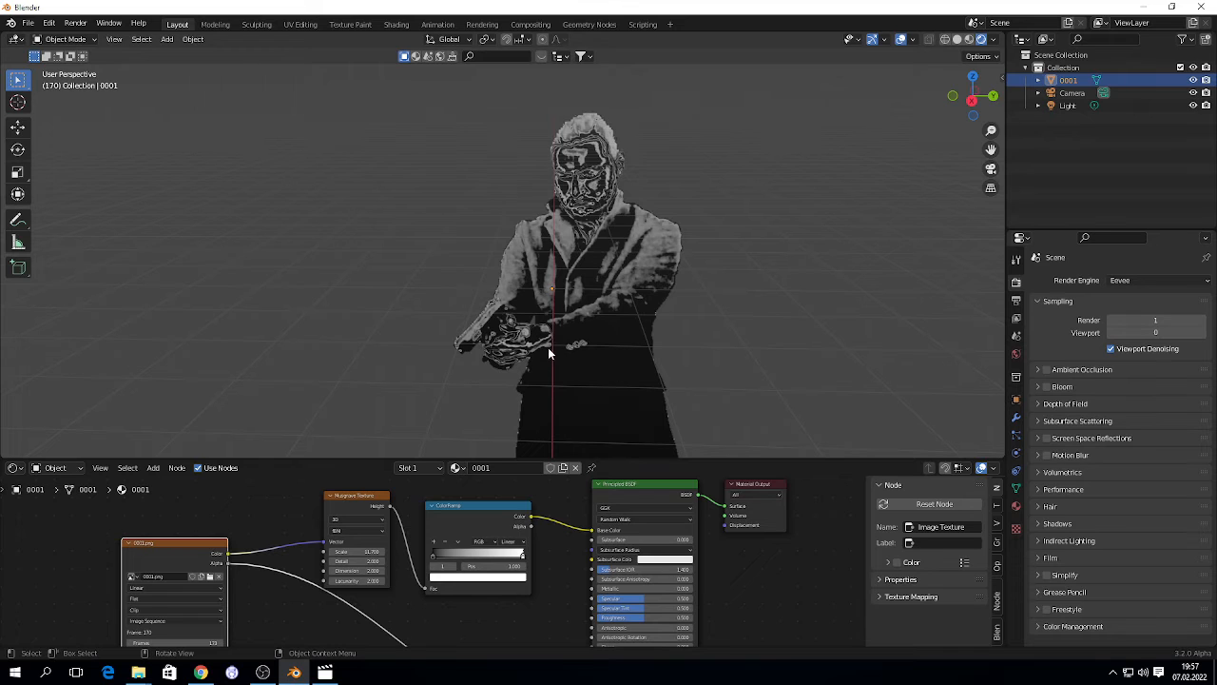
scroll(470, 593, "up", 4)
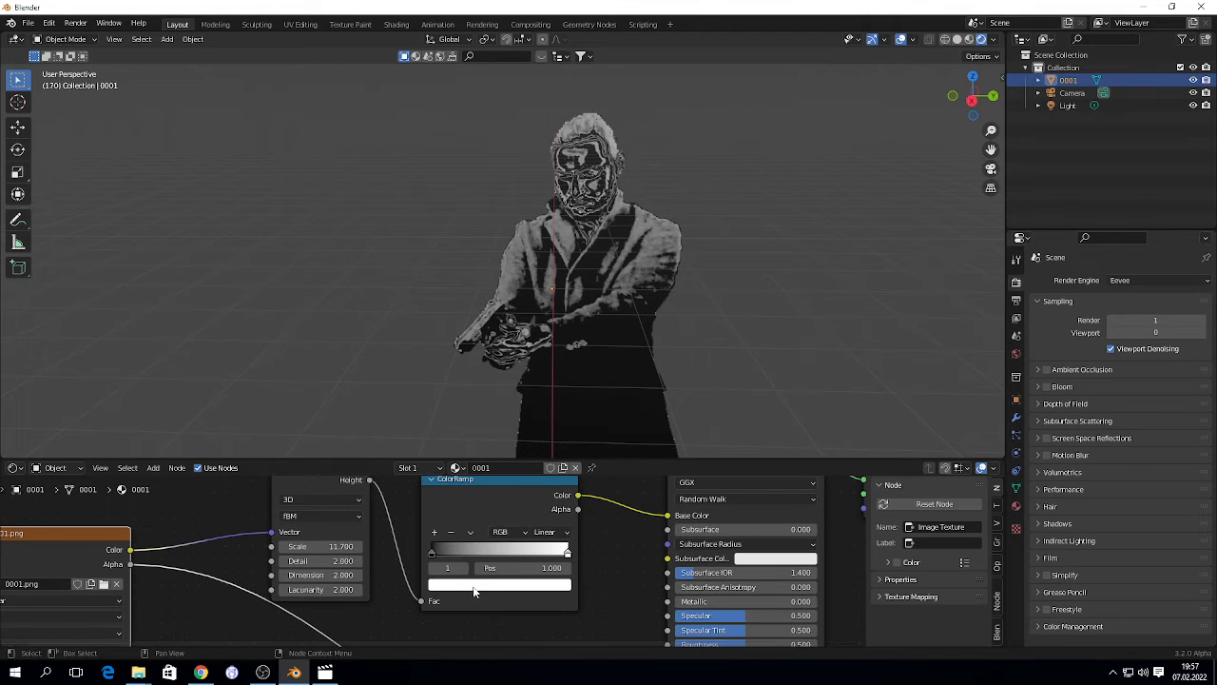
scroll(354, 569, "up", 3)
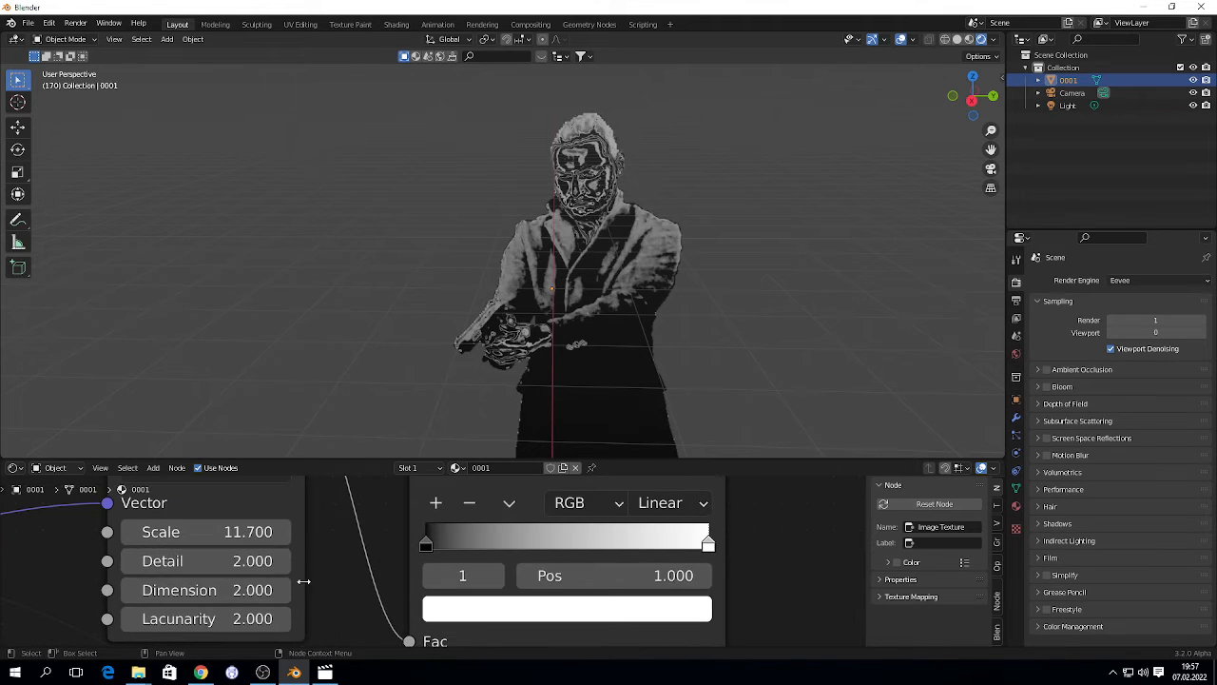
scroll(732, 547, "down", 6)
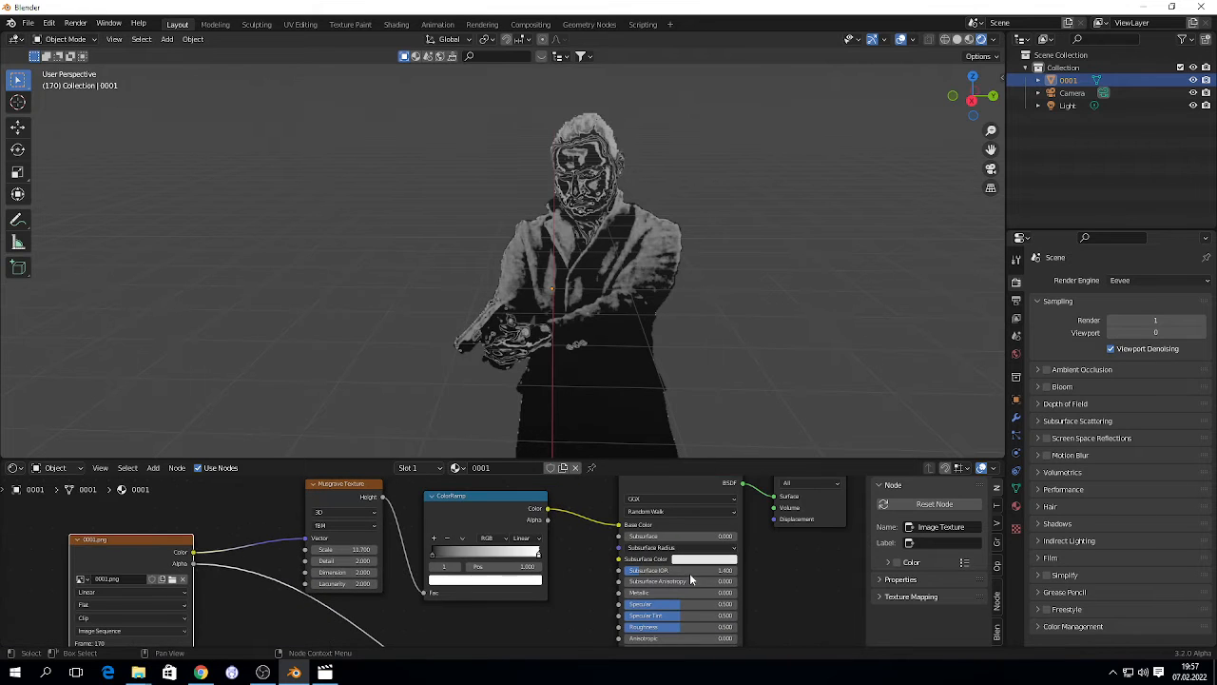
left_click(666, 498)
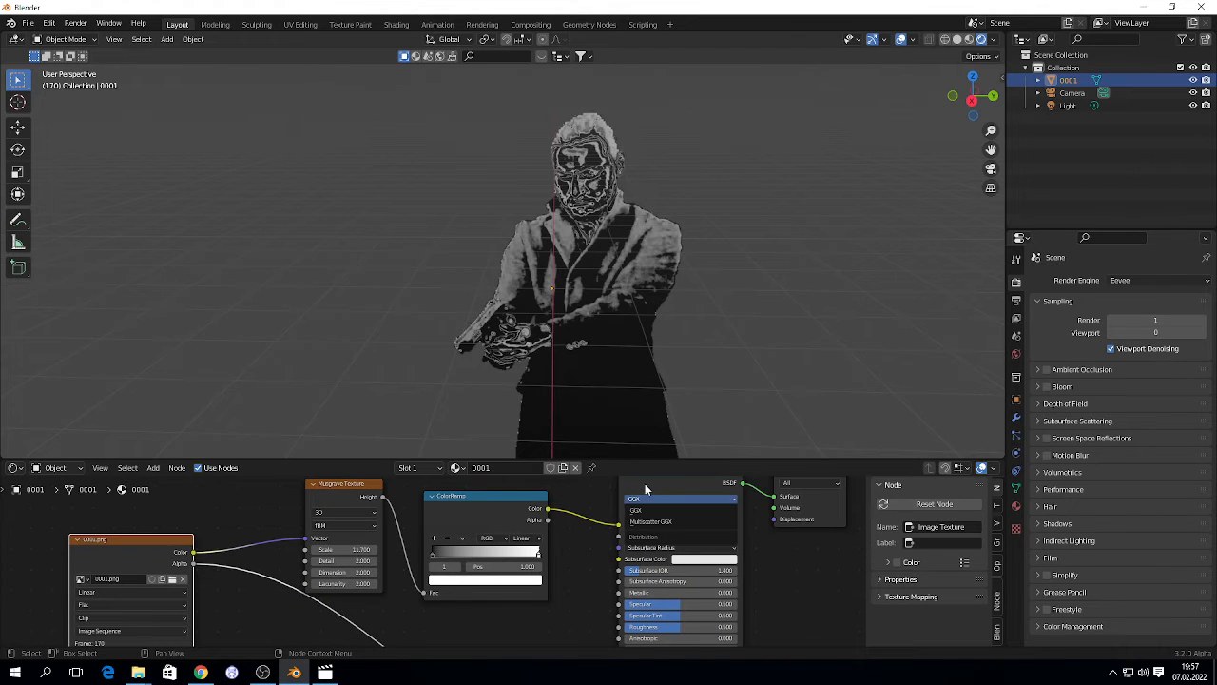
left_click(651, 495)
left_click_drag(627, 474, 585, 454)
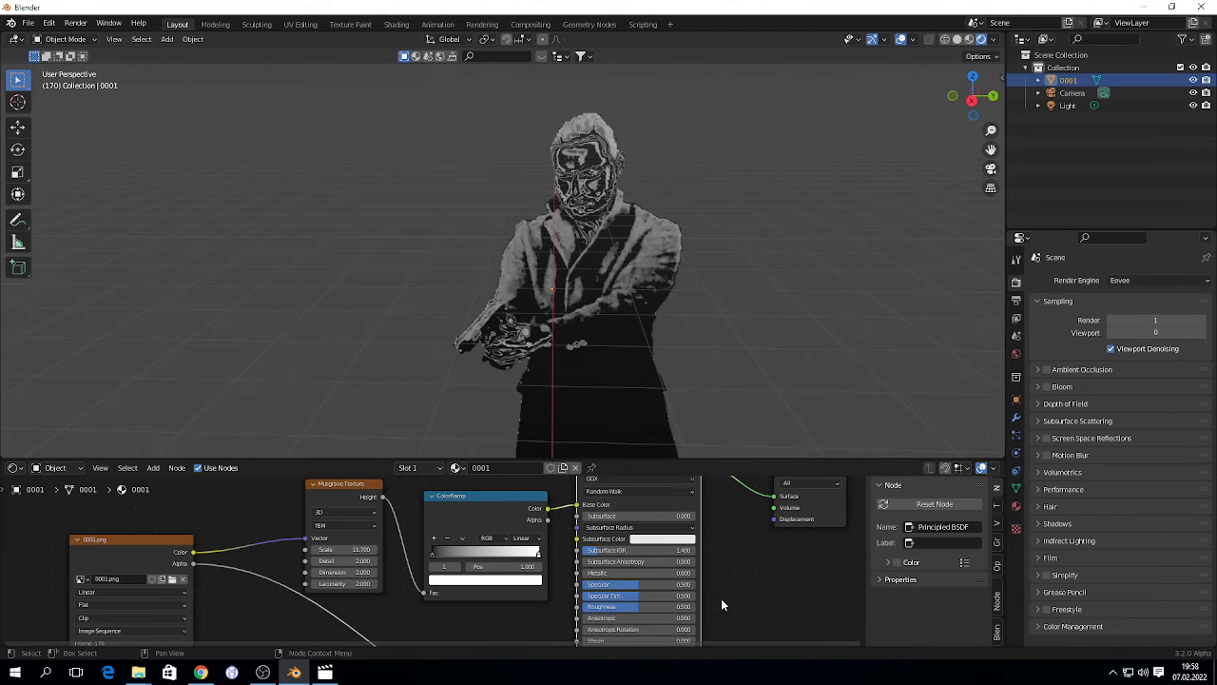
scroll(724, 606, "up", 2)
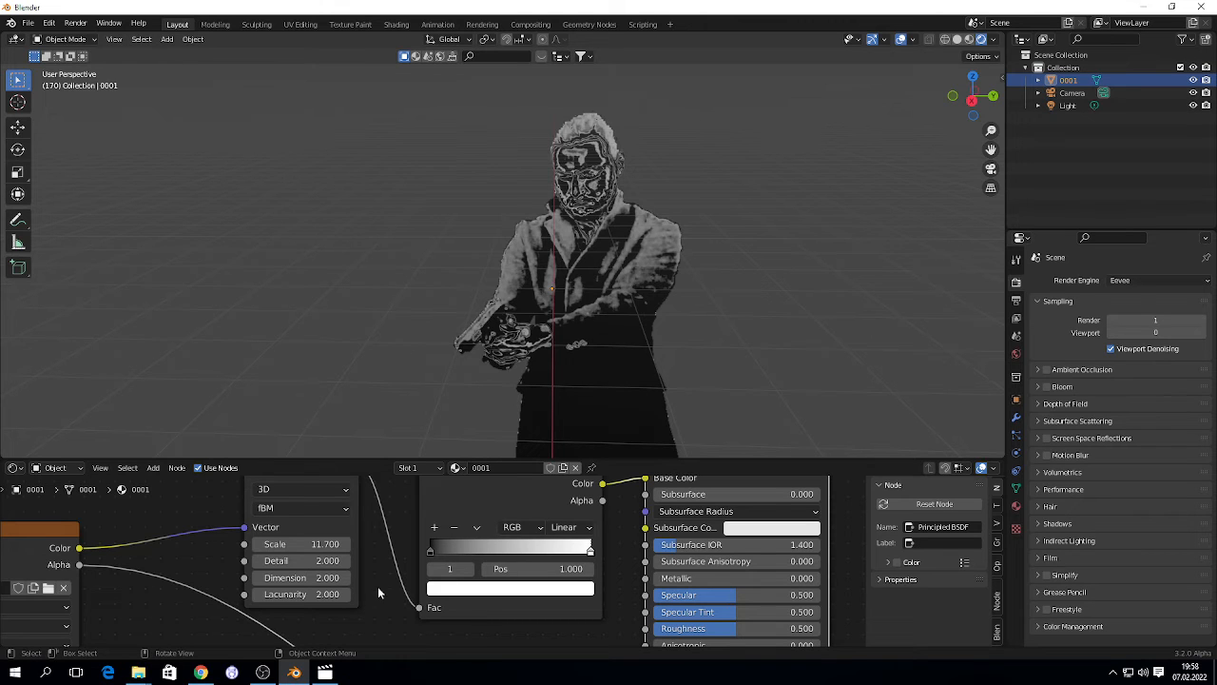
scroll(371, 559, "down", 3)
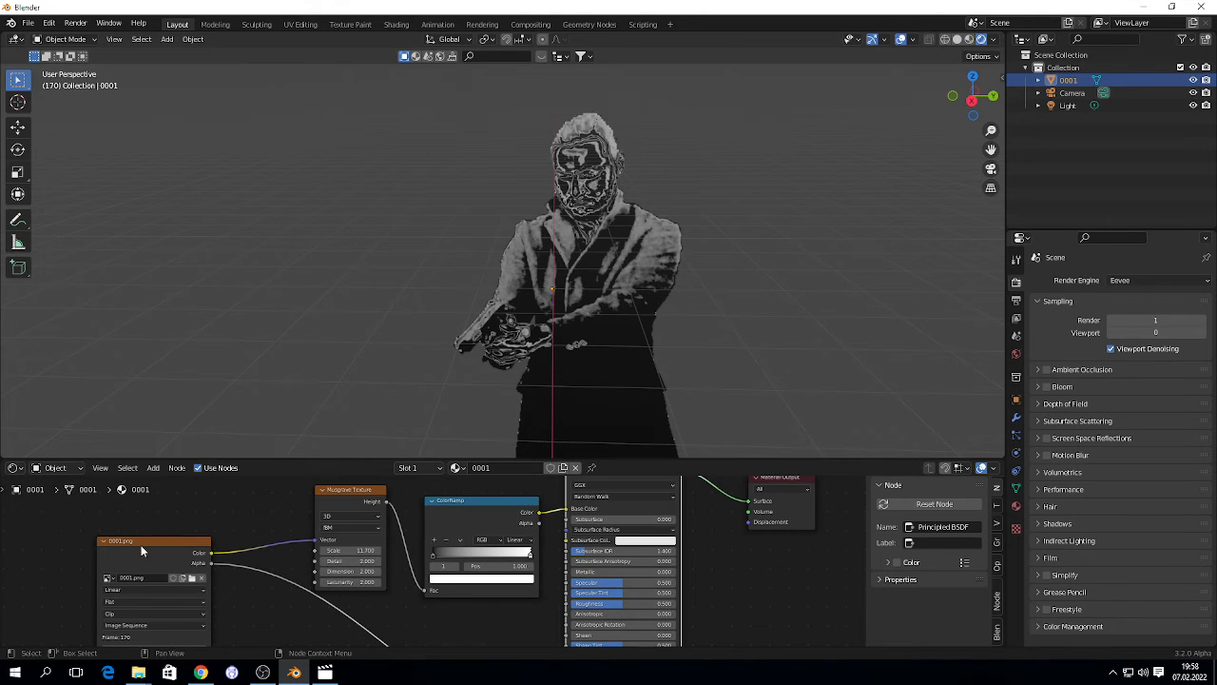
scroll(342, 544, "up", 1)
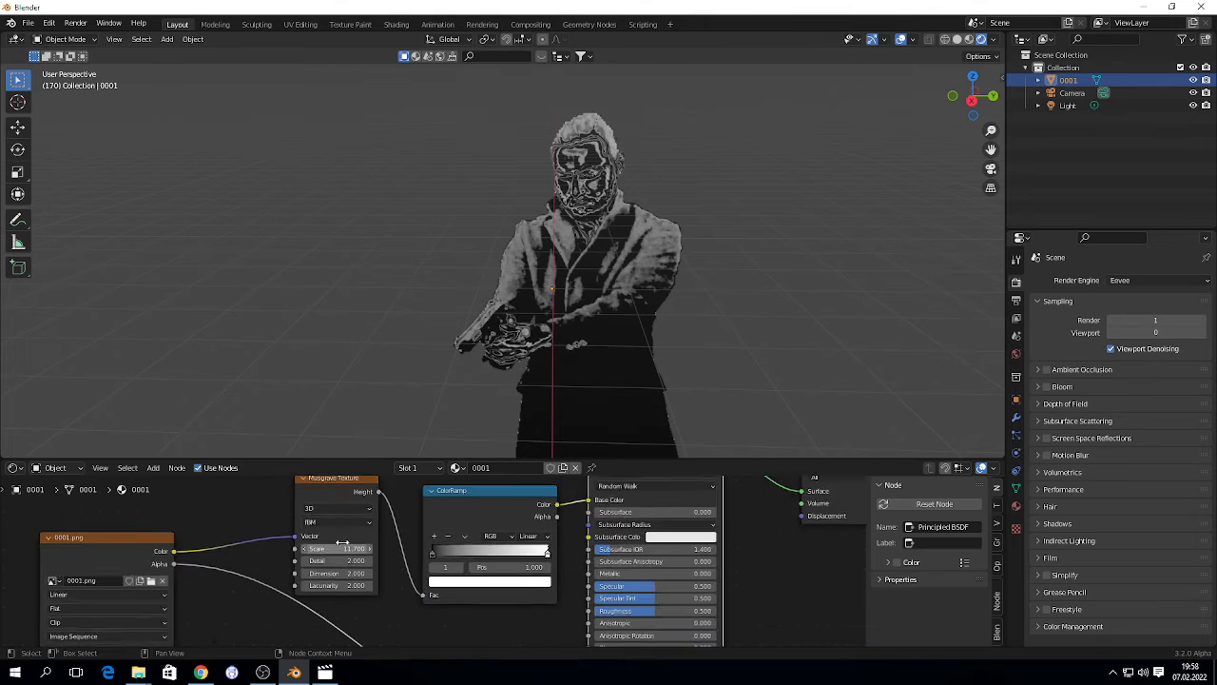
scroll(219, 506, "up", 1)
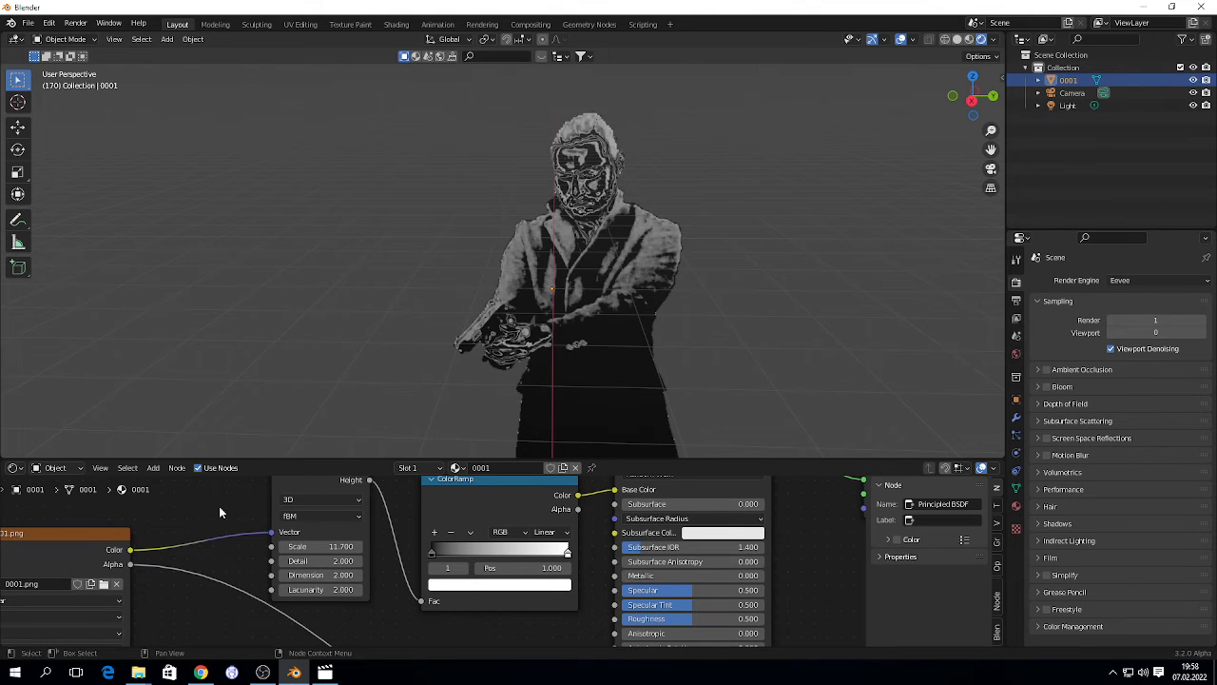
key("shift+a")
Step: Set the ColorRamp's black stop to 0.014 and white stop to 0.895, and the Musgrave Texture's Scale to 5.100
mouse_move(219, 507)
scroll(431, 549, "up", 3)
mouse_move(430, 549)
left_mouse_down()
mouse_move(486, 546)
mouse_move(432, 547)
left_mouse_up()
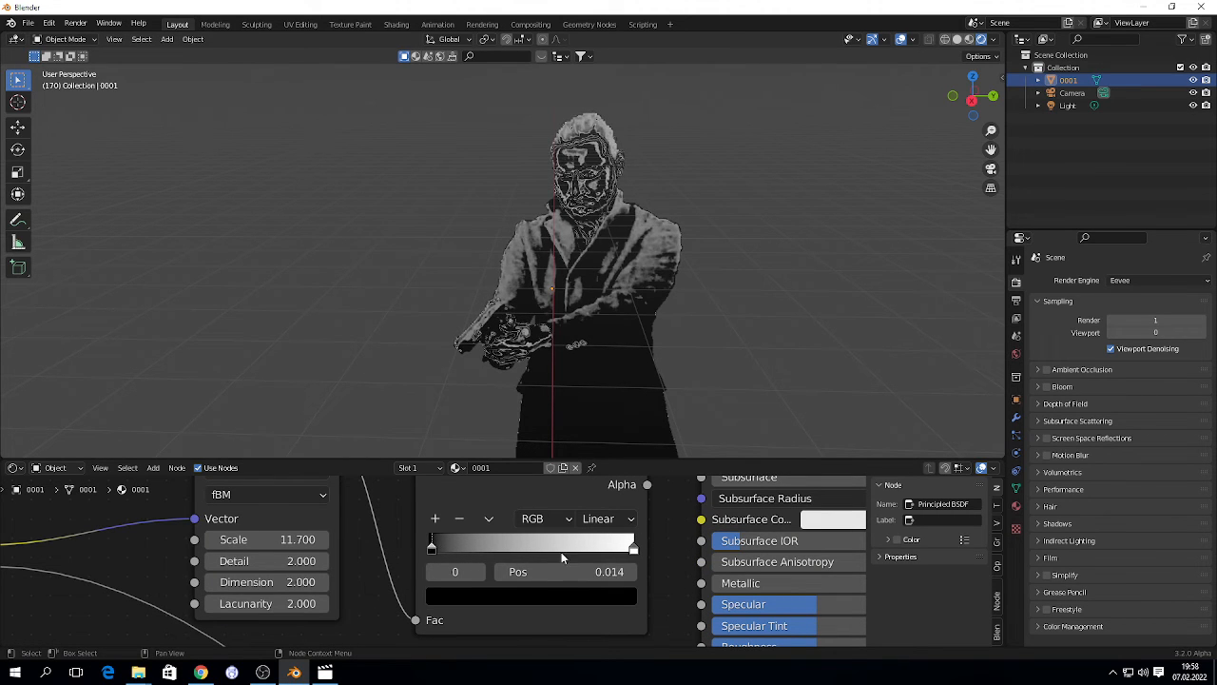
mouse_move(633, 549)
left_mouse_down()
mouse_move(440, 548)
mouse_move(616, 550)
left_mouse_up()
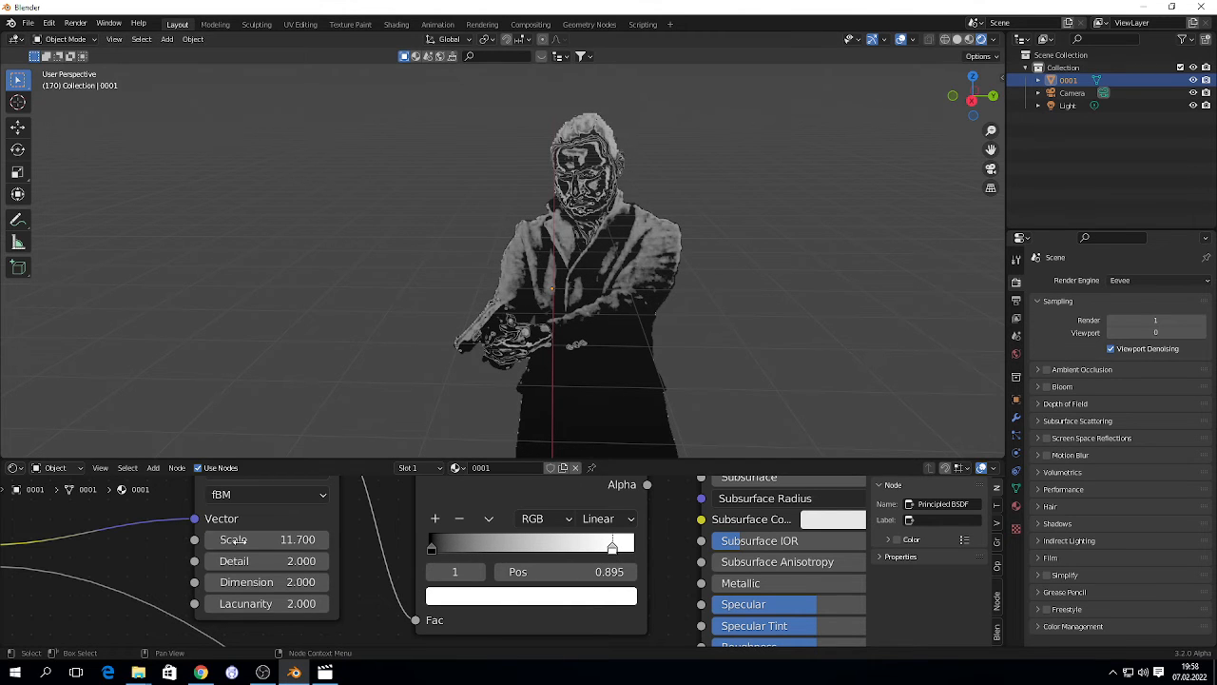
left_click_drag(262, 539, 197, 539)
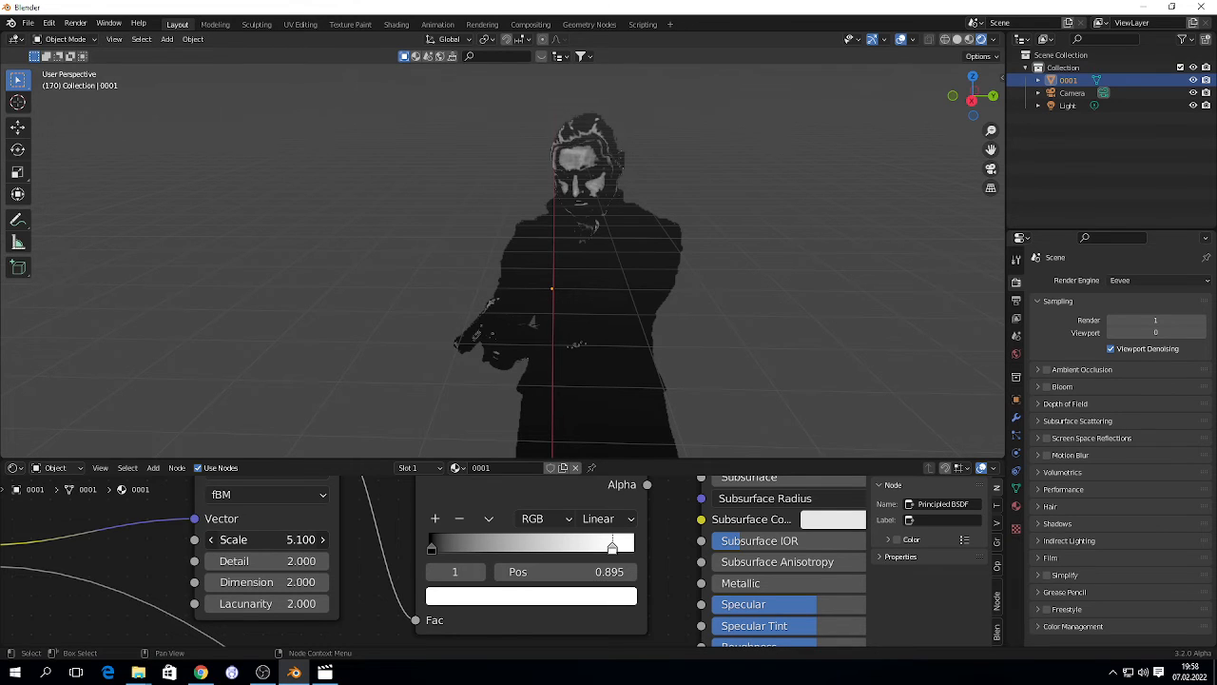
Step: Switch to the Filmy i telewizja player and review the grayscale video of the person, playing from the start and scrubbing to 00:00:06
left_click(324, 673)
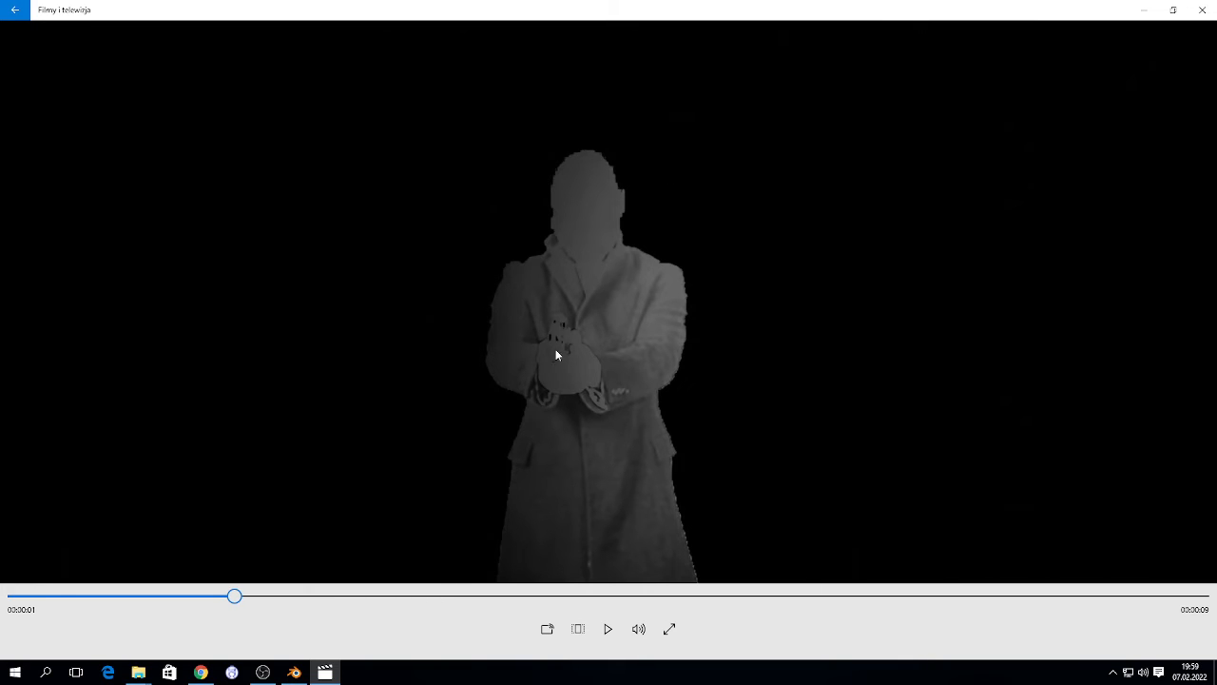
left_click(294, 672)
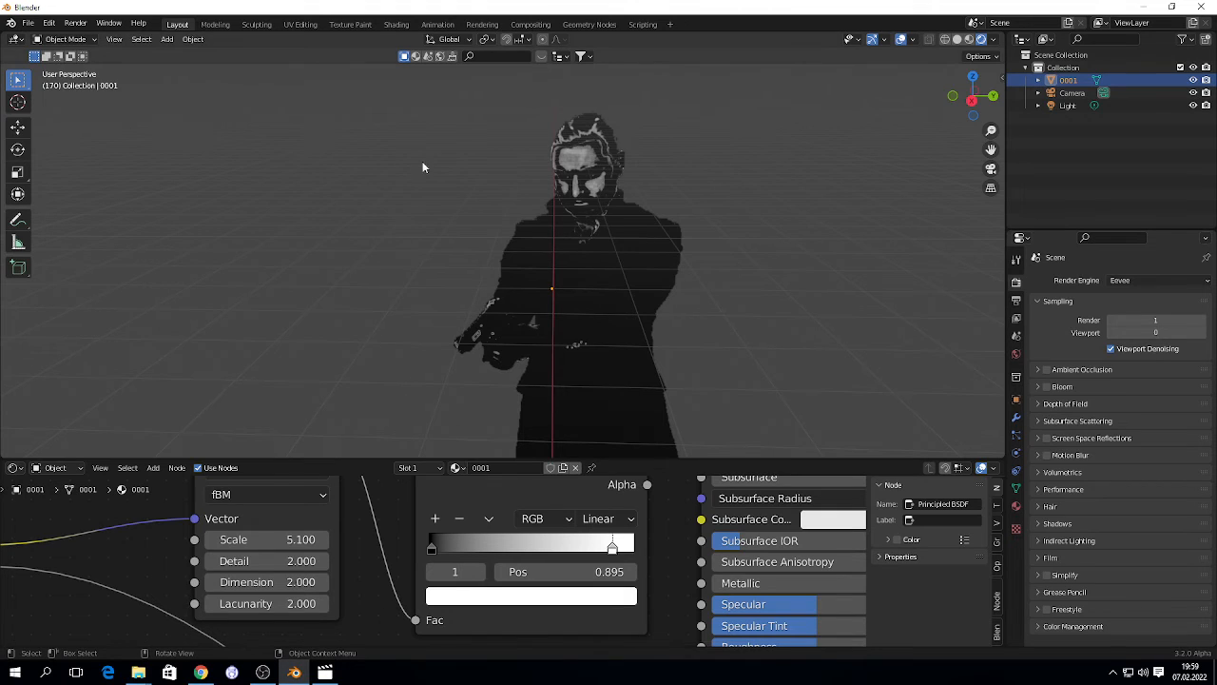
left_click(324, 673)
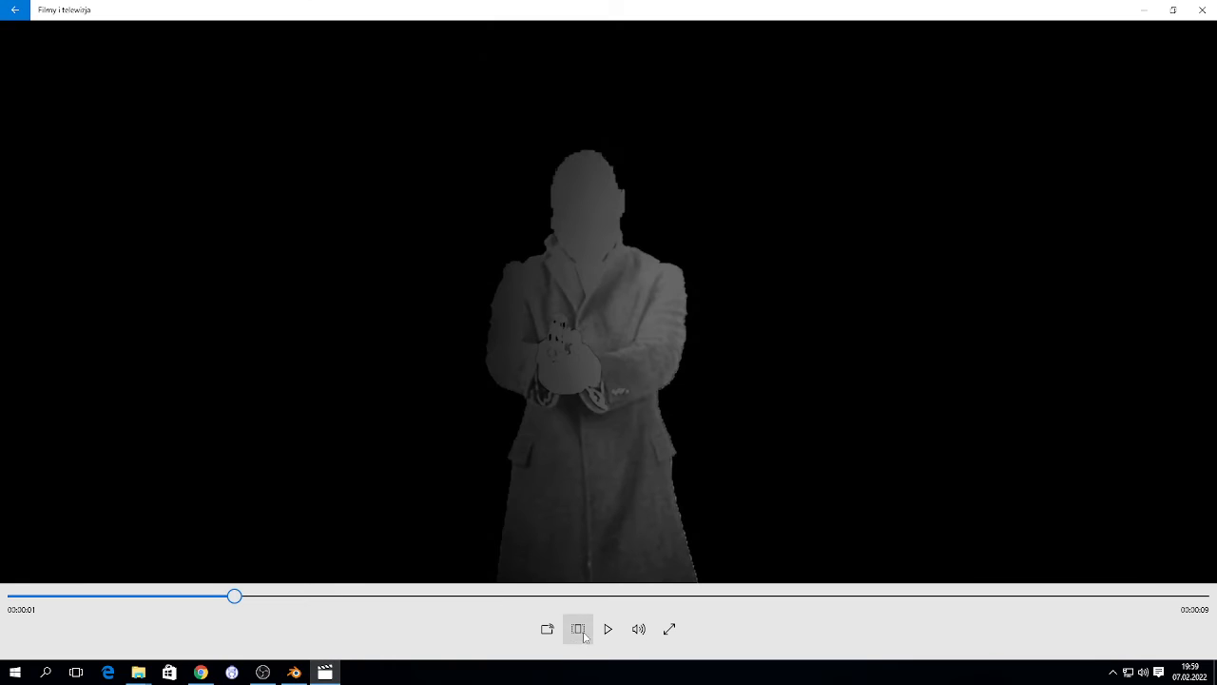
left_click_drag(234, 595, 14, 595)
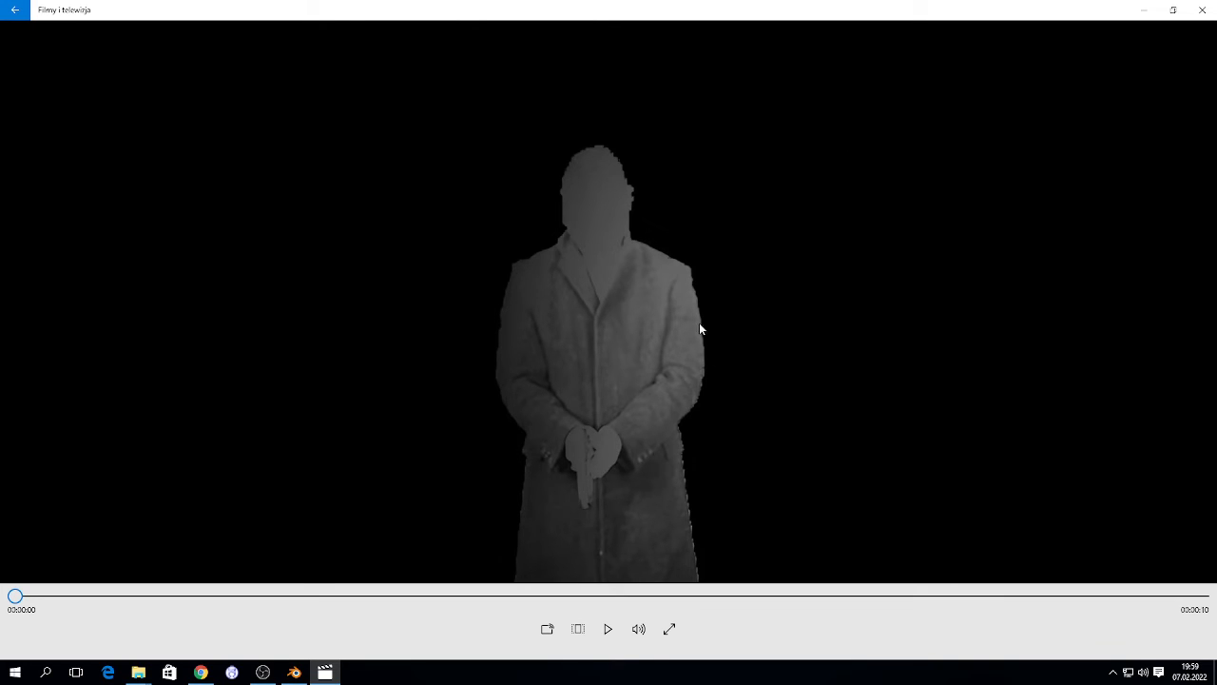
left_click(609, 628)
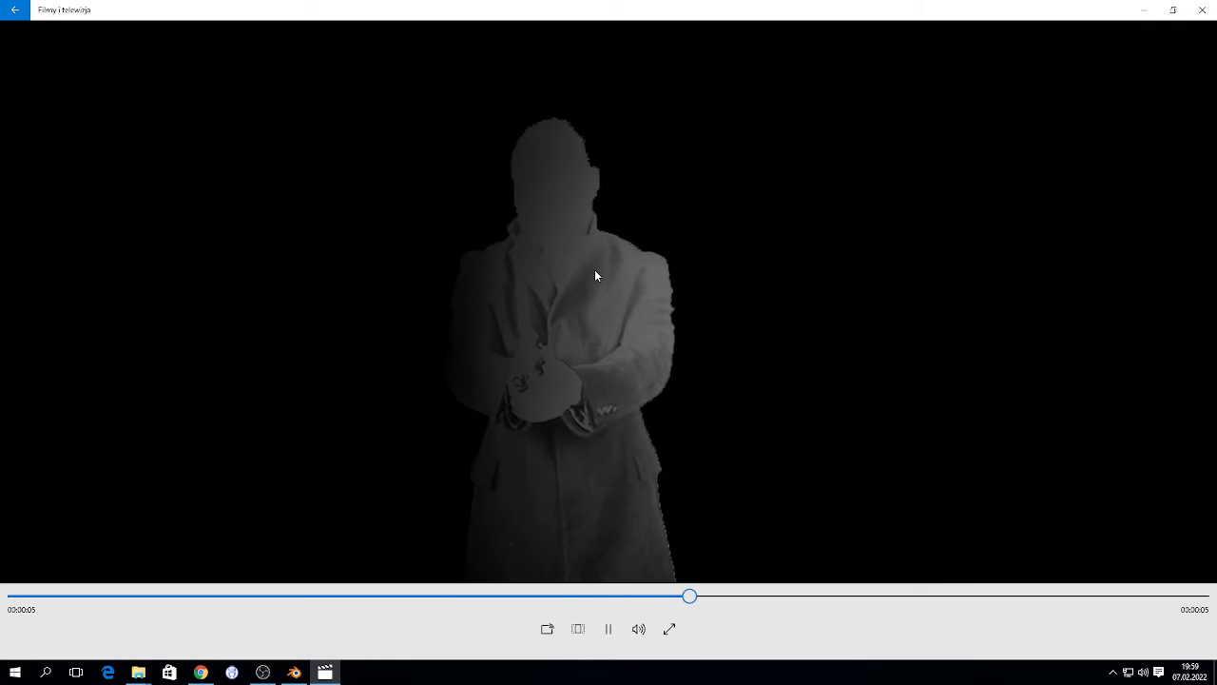
left_click(609, 629)
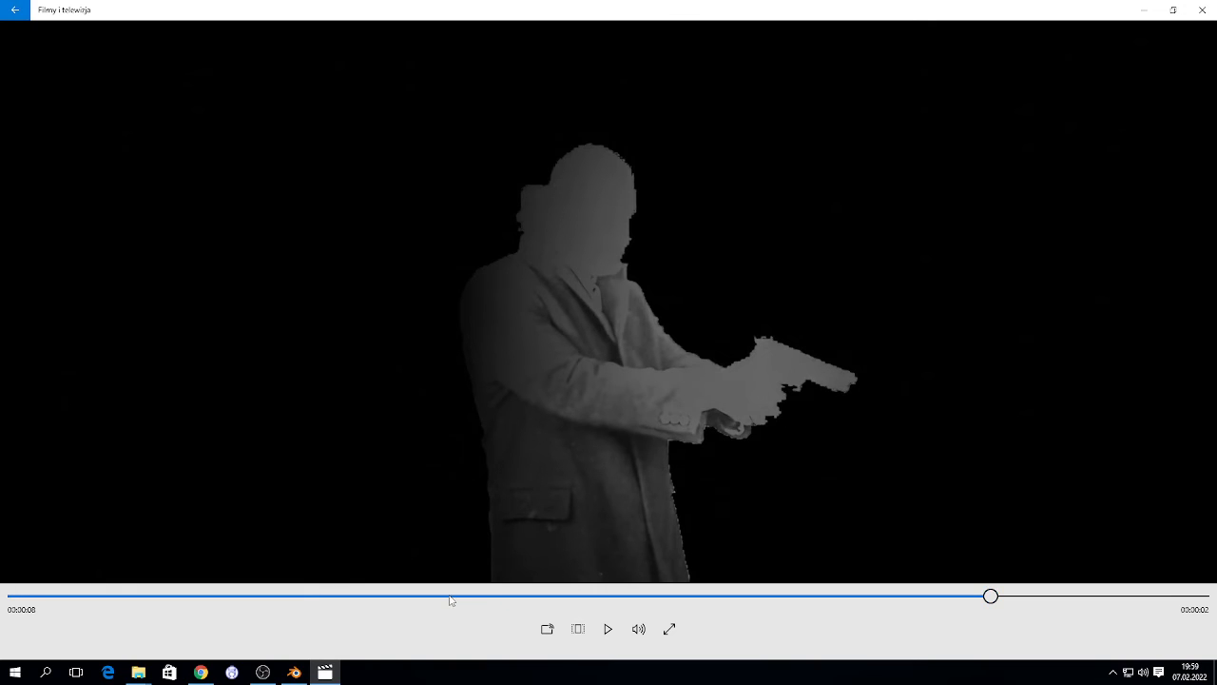
left_click(455, 596)
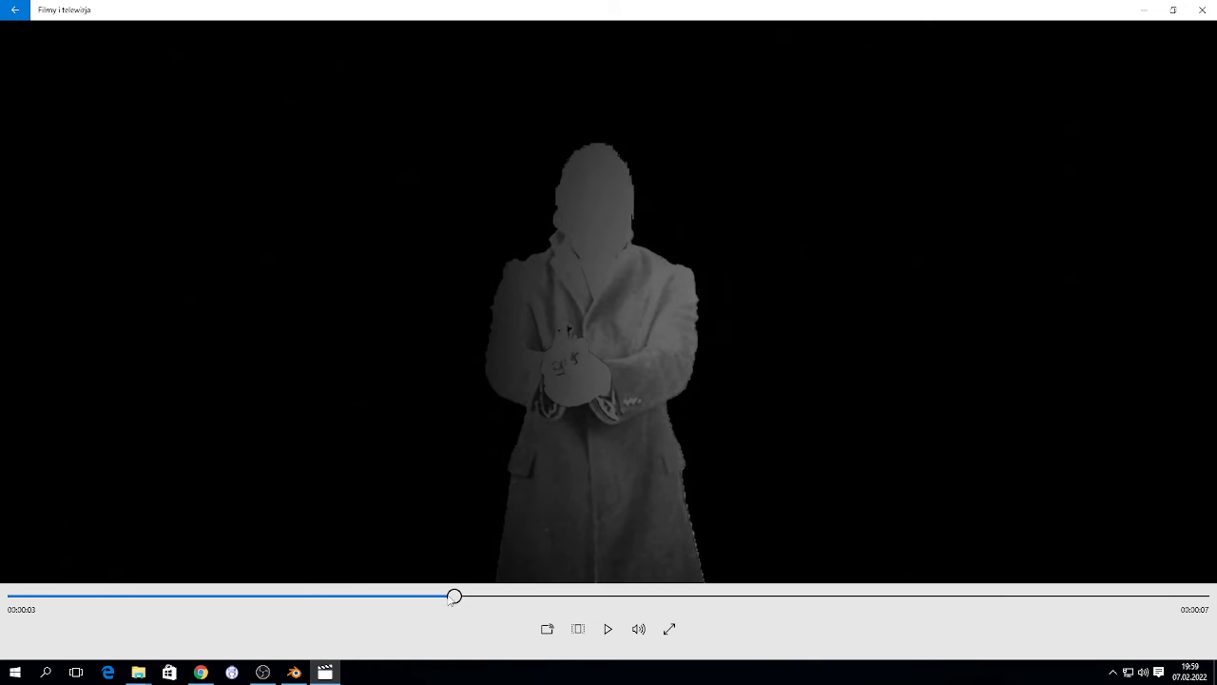
left_click_drag(455, 596, 702, 556)
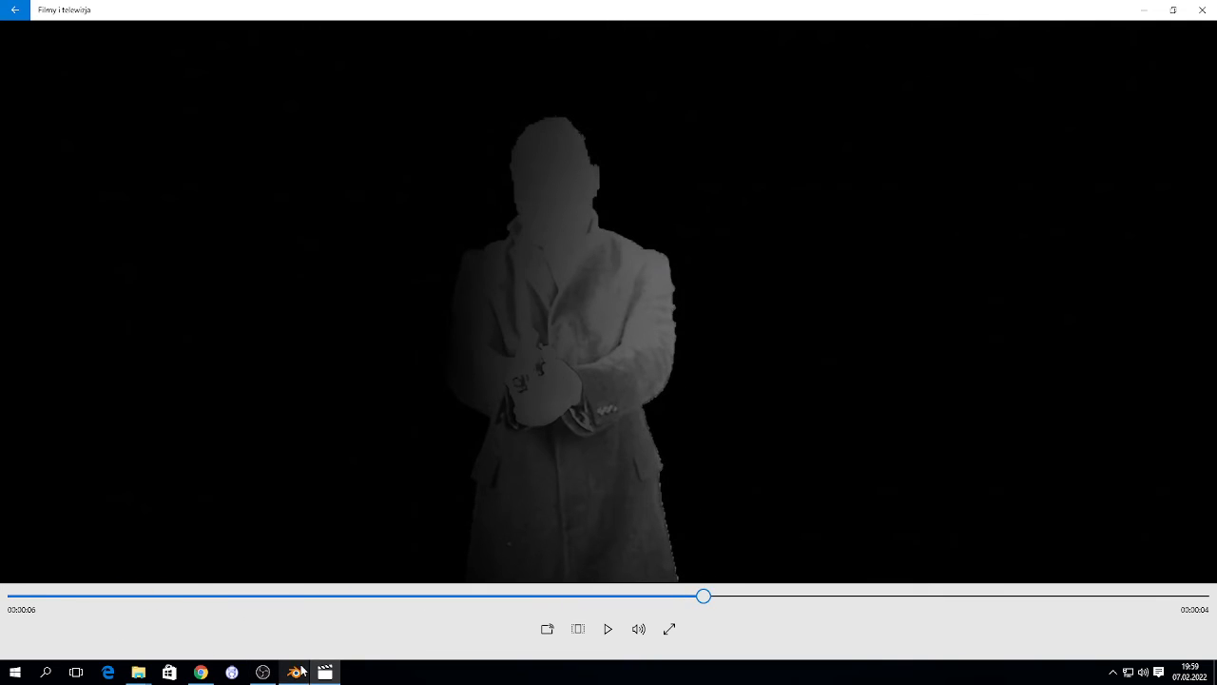